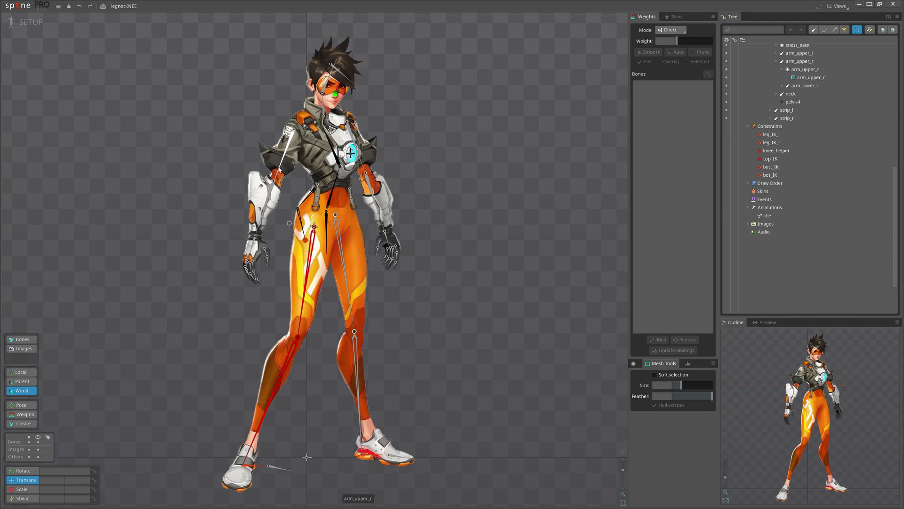
pyautogui.moveTo(311, 233); pyautogui.dragTo(297, 215)
pyautogui.moveTo(431, 260); pyautogui.dragTo(442, 264)
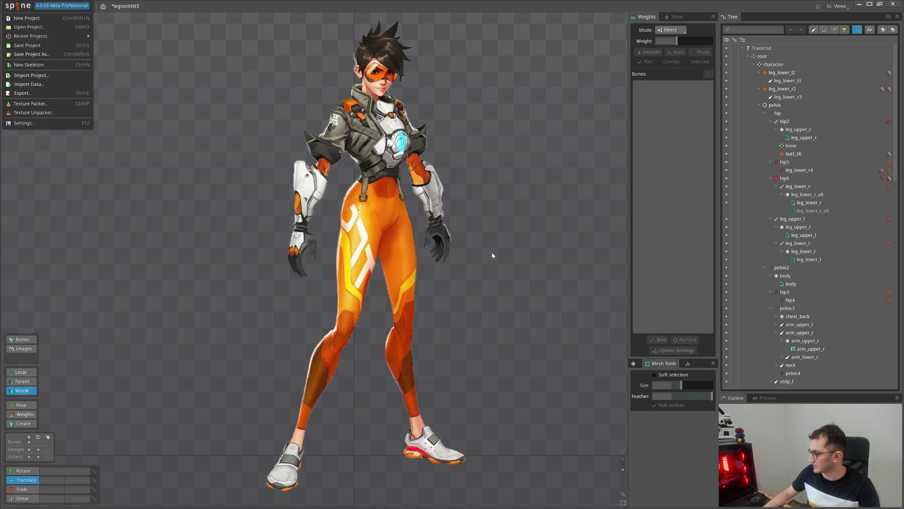
pyautogui.click(460, 274)
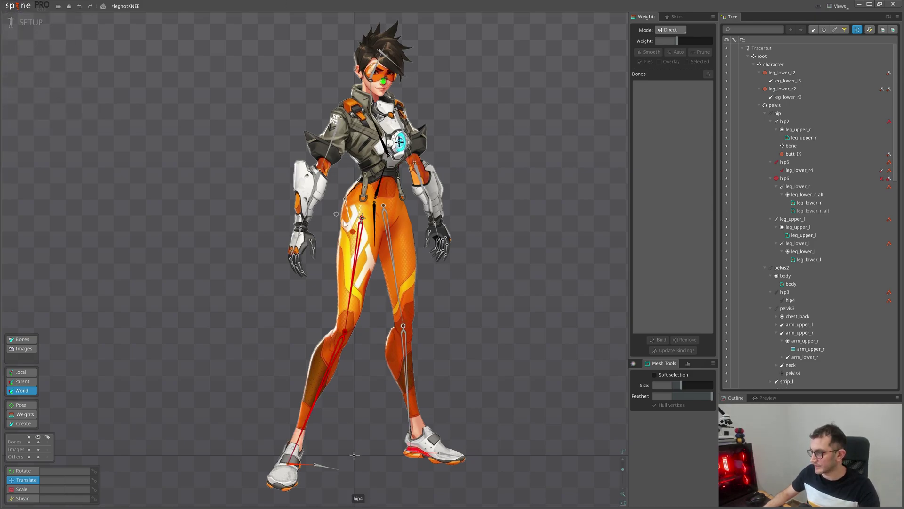
# Step: Attach the walk reference image from the project's images to the pelvis bone
pyautogui.click(336, 214)
pyautogui.moveTo(506, 229); pyautogui.dragTo(464, 226)
pyautogui.scroll(-15, 802, 245)
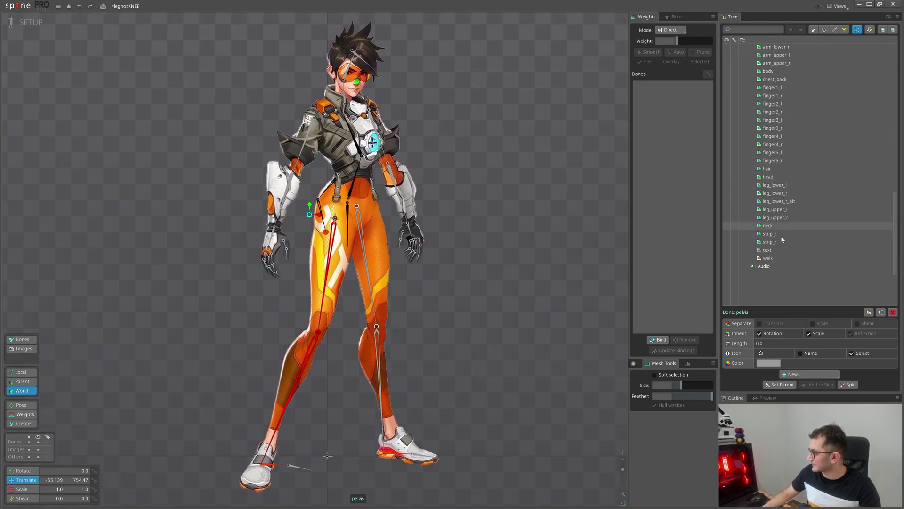
pyautogui.scroll(-2, 773, 200)
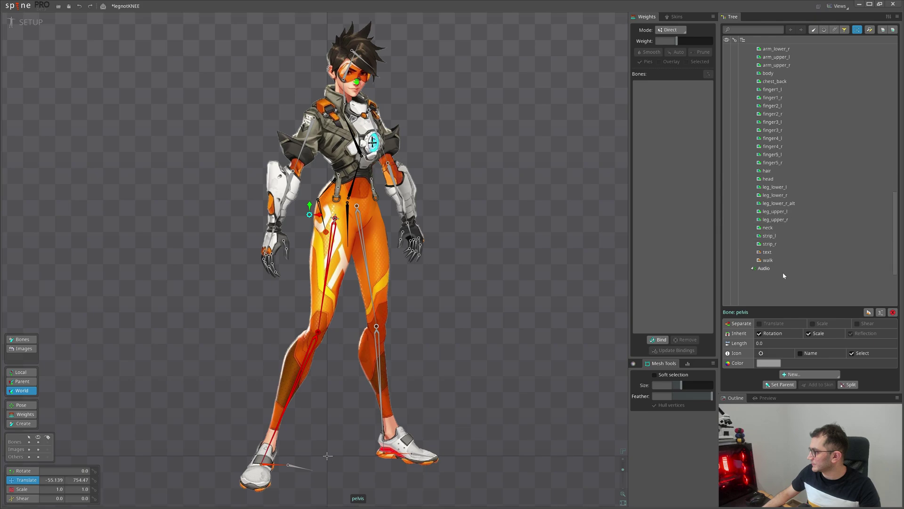
pyautogui.moveTo(731, 259); pyautogui.dragTo(291, 192)
# Step: Scale the walk reference image to about 1.86 and move it up over the character's upper body
pyautogui.scroll(-4, 358, 235)
pyautogui.moveTo(411, 301); pyautogui.dragTo(406, 217)
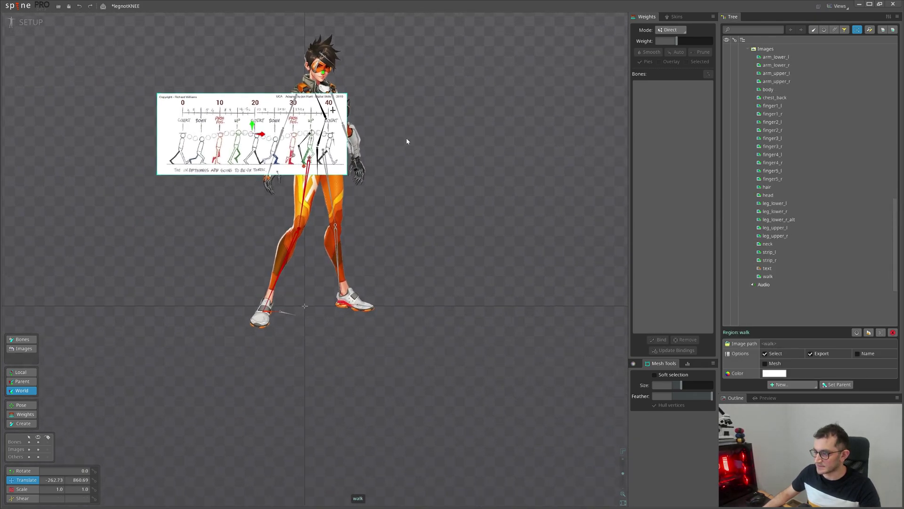
pyautogui.moveTo(406, 139); pyautogui.dragTo(445, 325)
pyautogui.press('x')
pyautogui.moveTo(445, 321); pyautogui.dragTo(411, 278)
pyautogui.press('v')
pyautogui.moveTo(419, 240); pyautogui.dragTo(445, 24)
pyautogui.moveTo(445, 24); pyautogui.dragTo(447, 136)
pyautogui.moveTo(432, 215); pyautogui.dragTo(429, 191)
pyautogui.scroll(2, 329, 230)
# Step: Hide the pelvis2 bone with its upper-body children and save the project
pyautogui.click(328, 221)
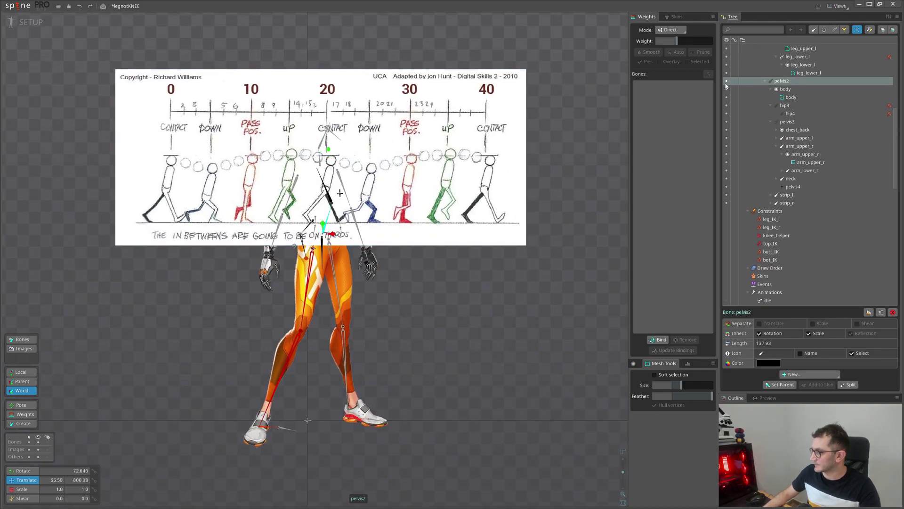
pyautogui.click(726, 82)
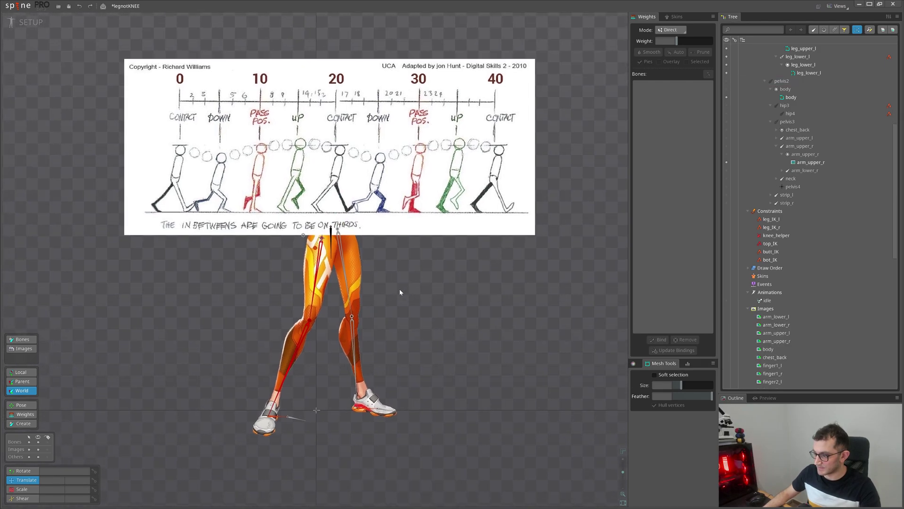
pyautogui.scroll(1, 405, 295)
pyautogui.hotkey('ctrl', 's')
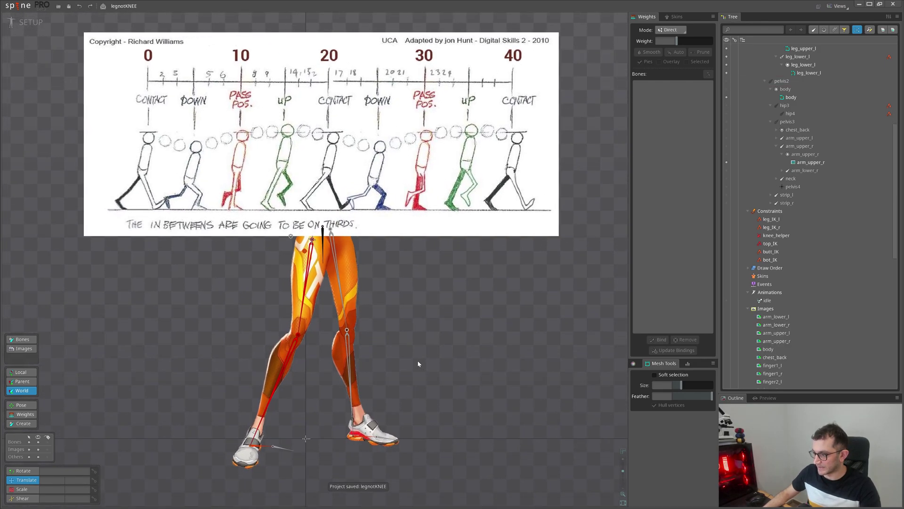
# Step: Reposition the walk reference image above the legs at about X 51.2, Y 1159.4
pyautogui.scroll(-3, 395, 296)
pyautogui.click(394, 277)
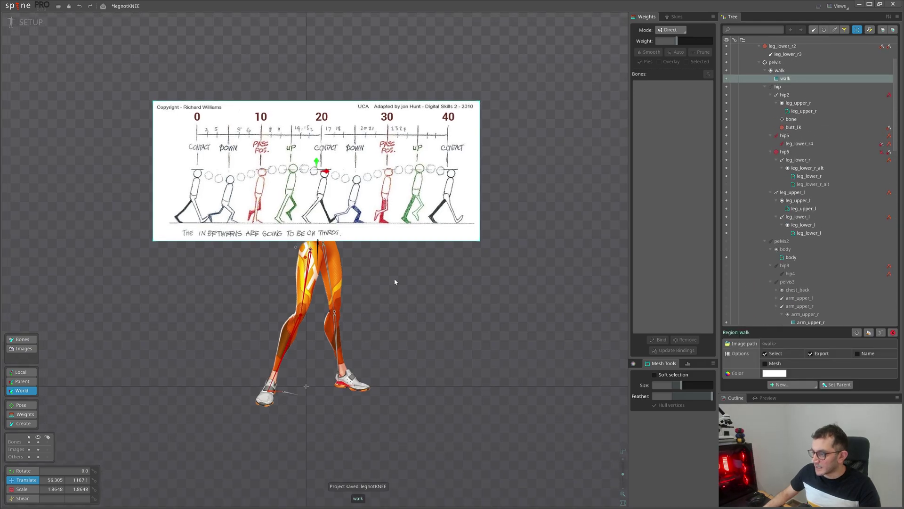
pyautogui.scroll(2, 400, 285)
pyautogui.scroll(1, 293, 212)
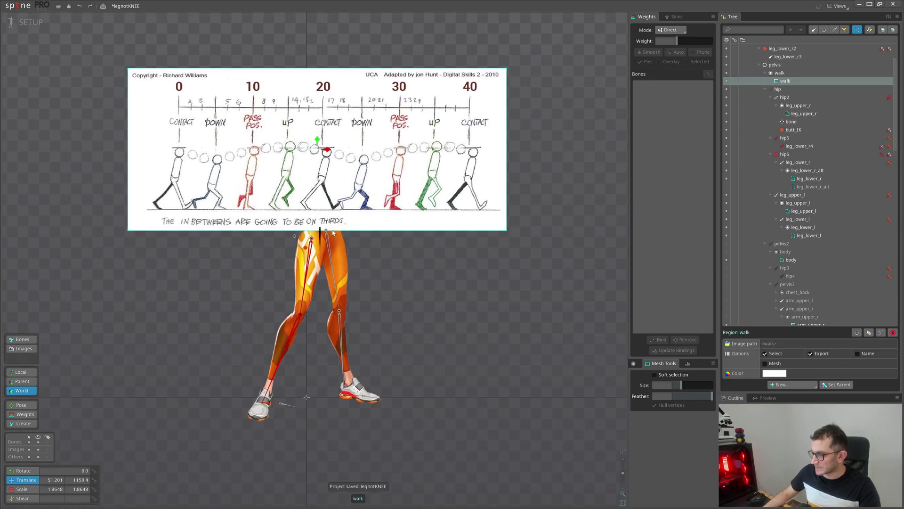
pyautogui.scroll(2, 277, 224)
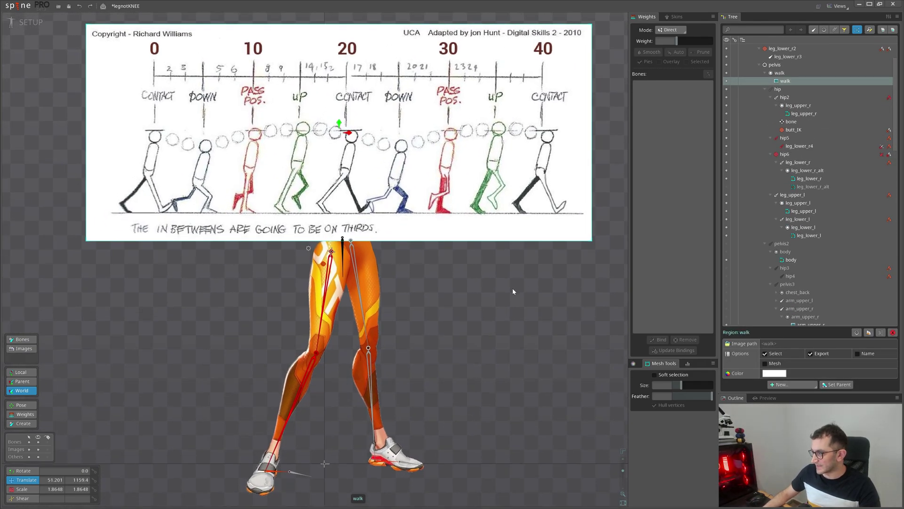
pyautogui.scroll(-3, 467, 262)
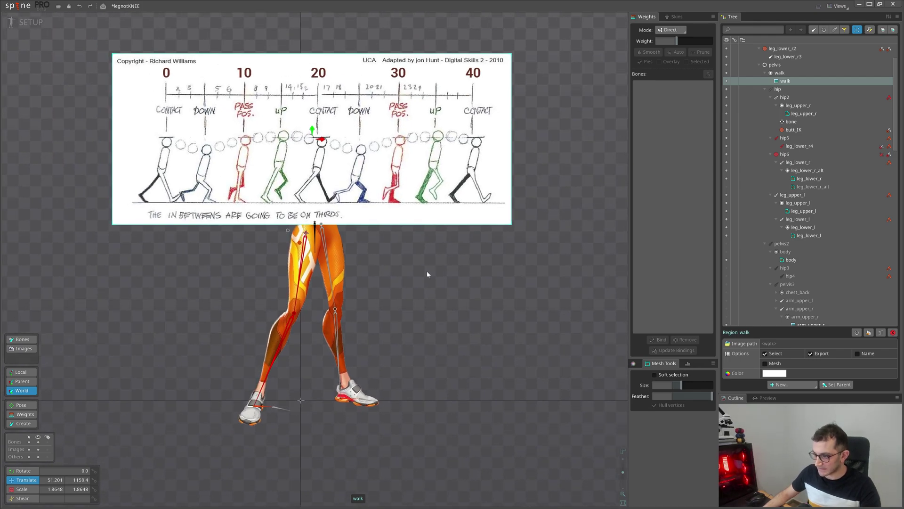
# Step: Switch from Setup to Animate mode and select the pelvis bone
pyautogui.click(26, 24)
pyautogui.scroll(-2, 389, 185)
pyautogui.moveTo(400, 200); pyautogui.dragTo(454, 205)
pyautogui.press('Escape')
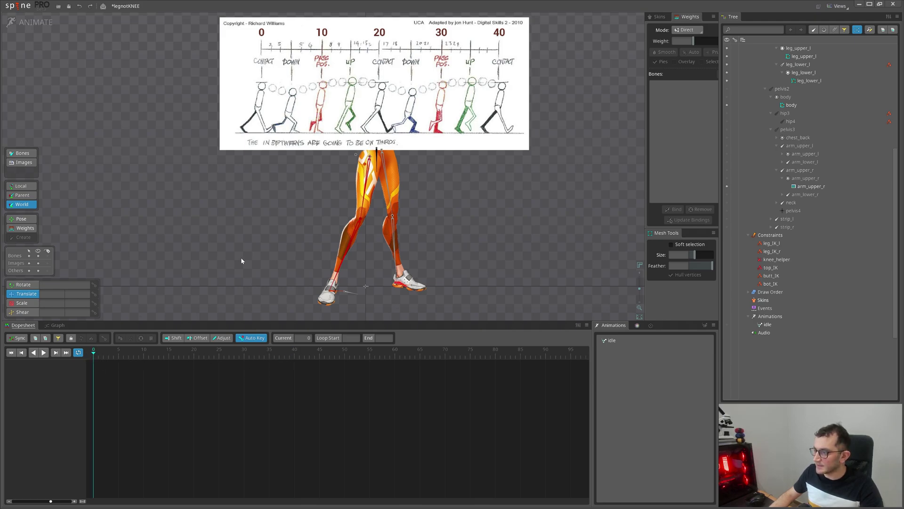
pyautogui.click(354, 158)
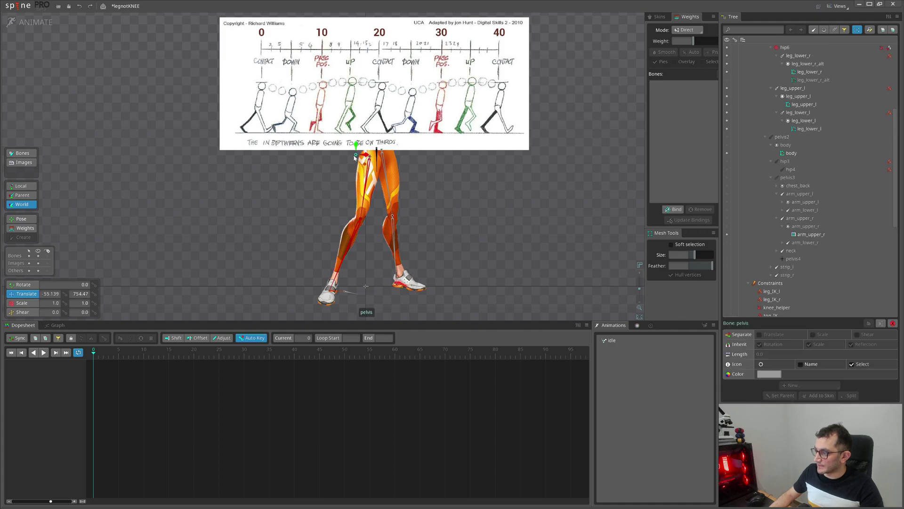
pyautogui.click(295, 355)
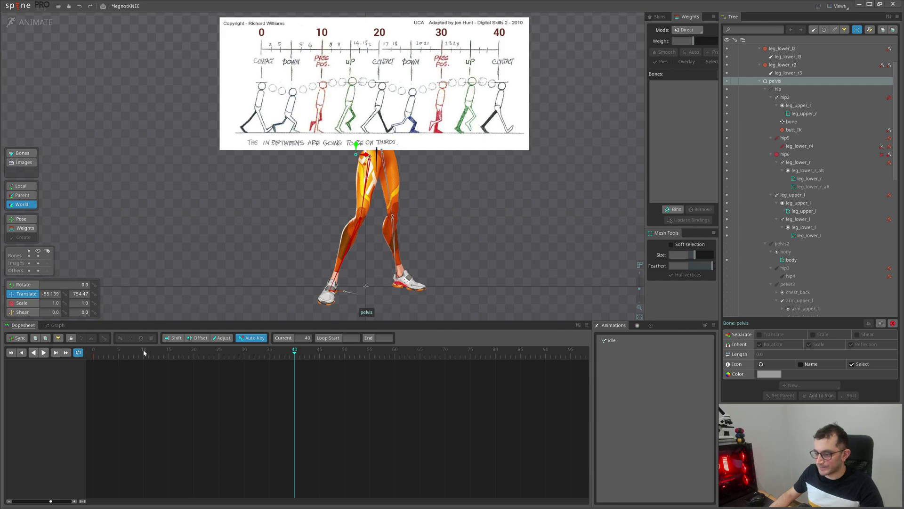
pyautogui.moveTo(142, 353); pyautogui.dragTo(94, 358)
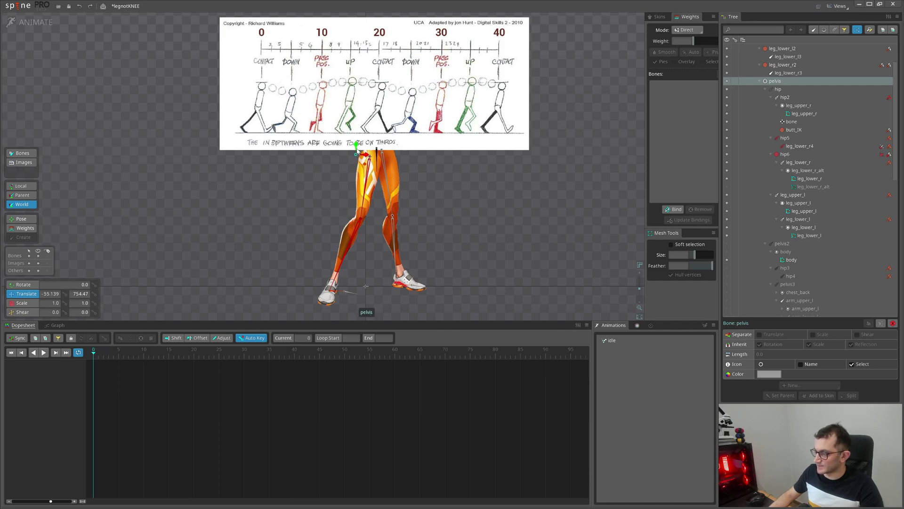
pyautogui.moveTo(356, 149); pyautogui.dragTo(356, 152)
pyautogui.hotkey('ctrl', 'z')
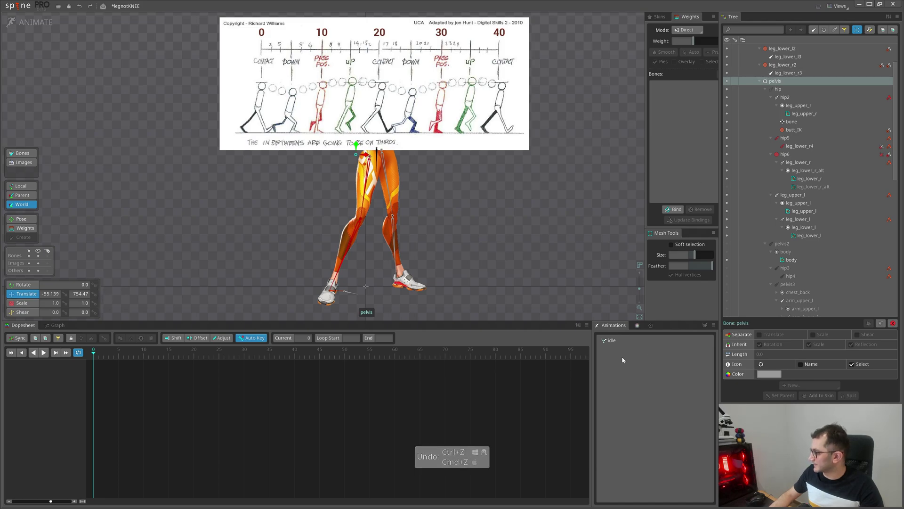
# Step: Create a new animation named walk
pyautogui.click(621, 340)
pyautogui.doubleClick(763, 326)
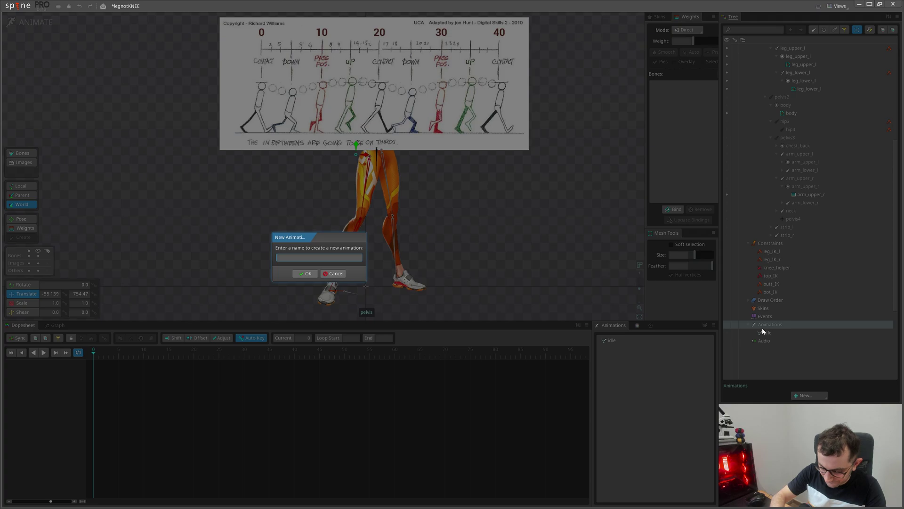
pyautogui.press('Return')
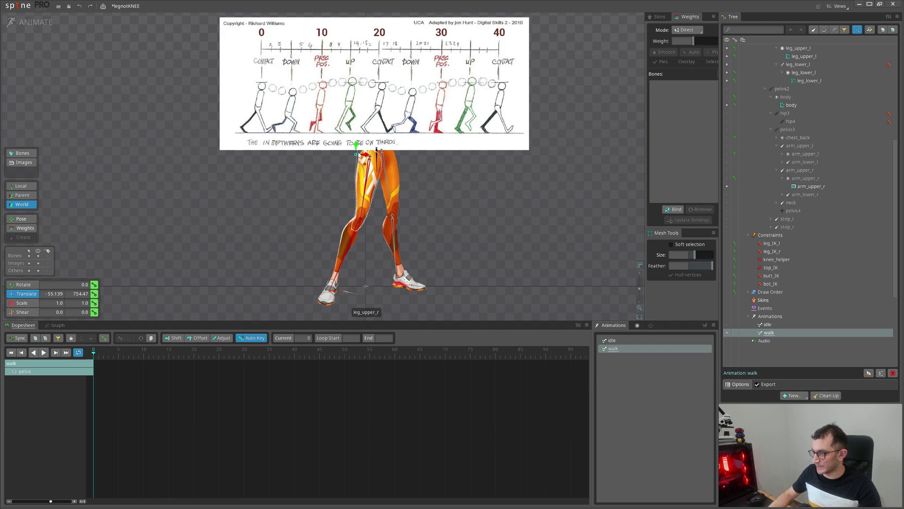
# Step: Key the pelvis translation at frame 0 and lower the pelvis to about Y 741 at frame 10
pyautogui.click(94, 294)
pyautogui.click(144, 351)
pyautogui.moveTo(363, 157); pyautogui.dragTo(364, 163)
# Step: Copy the frame 0 pelvis key to frame 20, duplicate the cycle through frame 40, and play it back
pyautogui.click(94, 379)
pyautogui.hotkey('ctrl', 'c')
pyautogui.click(193, 352)
pyautogui.hotkey('ctrl', 'v')
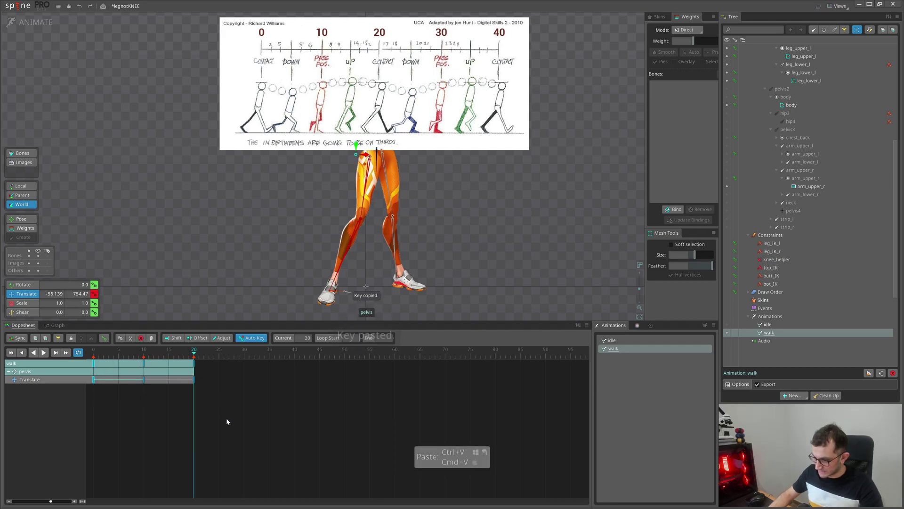
pyautogui.hotkey('ctrl', 'c')
pyautogui.hotkey('ctrl', 'v')
pyautogui.press('d')
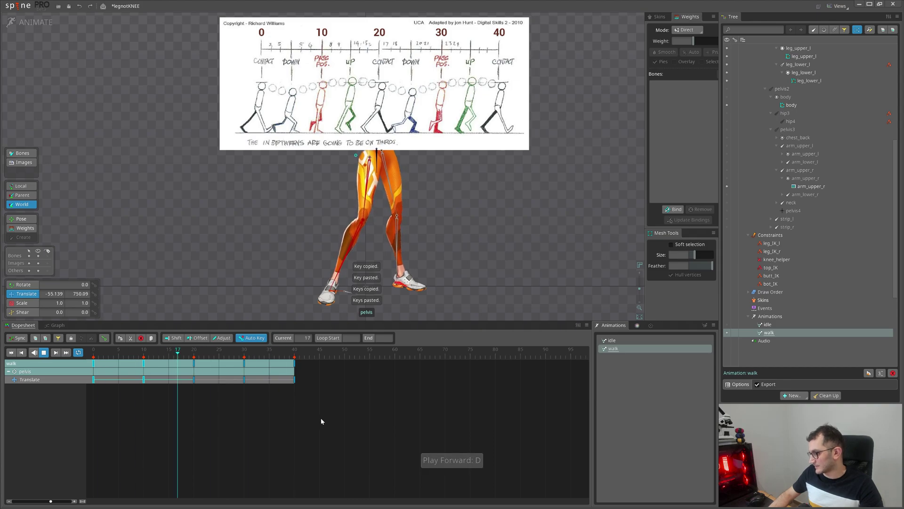
# Step: Apply Bezier curves to all pelvis translation keys and preview the motion
pyautogui.moveTo(329, 416); pyautogui.dragTo(173, 361)
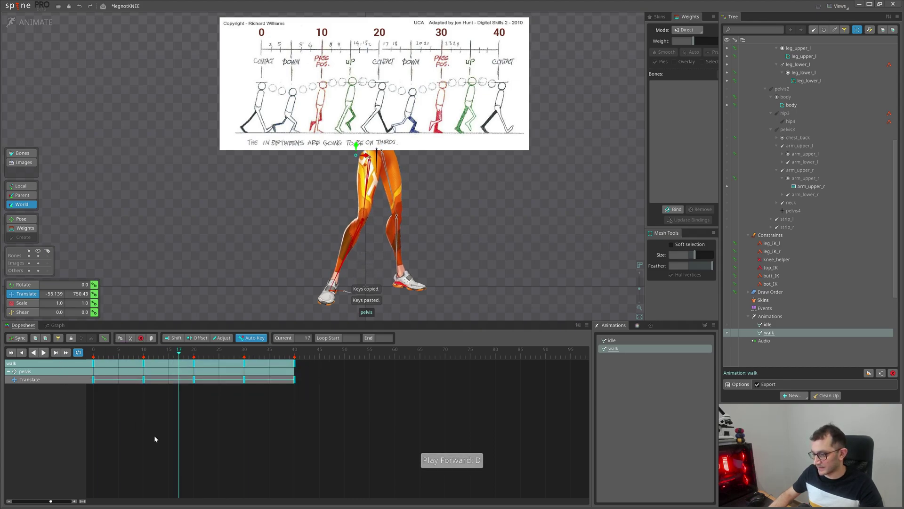
pyautogui.click(53, 325)
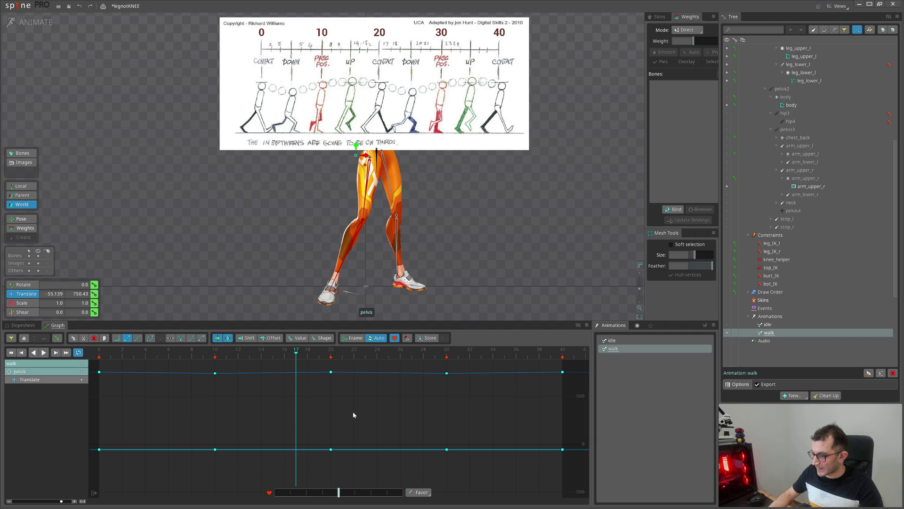
pyautogui.click(171, 339)
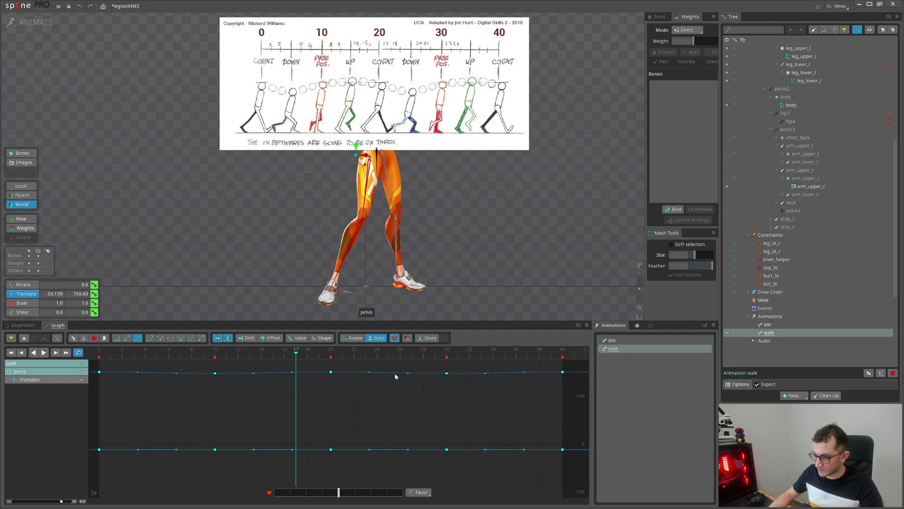
pyautogui.click(24, 325)
pyautogui.press('d')
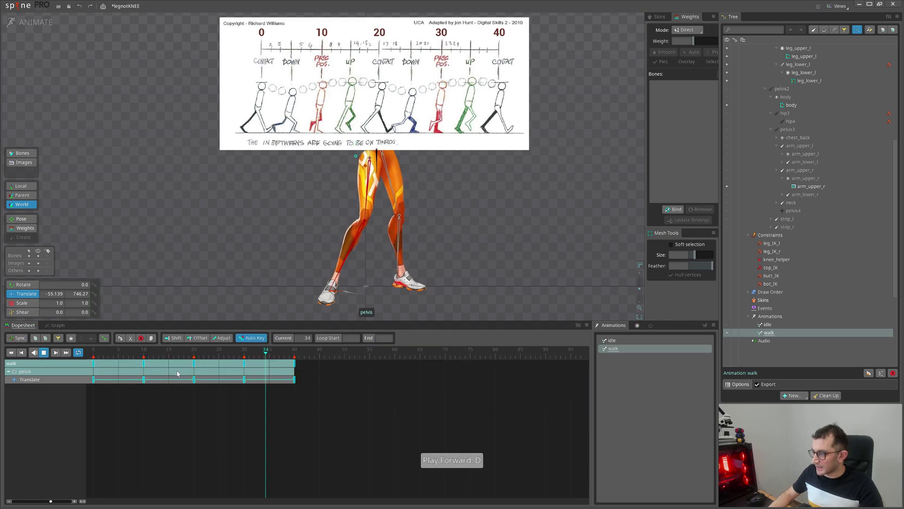
# Step: Offset the pelvis translation keys 5 frames earlier so the lowest pose falls on frame 5, and preview the loop
pyautogui.moveTo(144, 354); pyautogui.dragTo(118, 356)
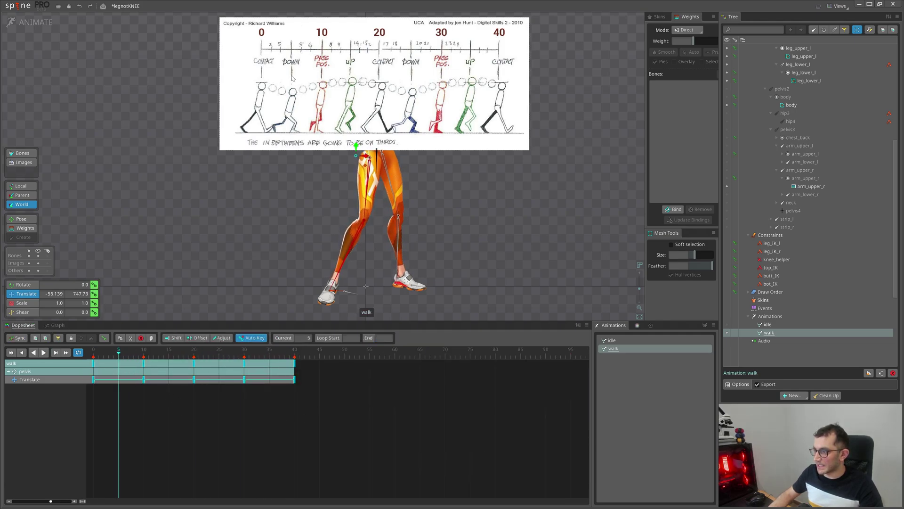
pyautogui.click(142, 351)
pyautogui.click(119, 351)
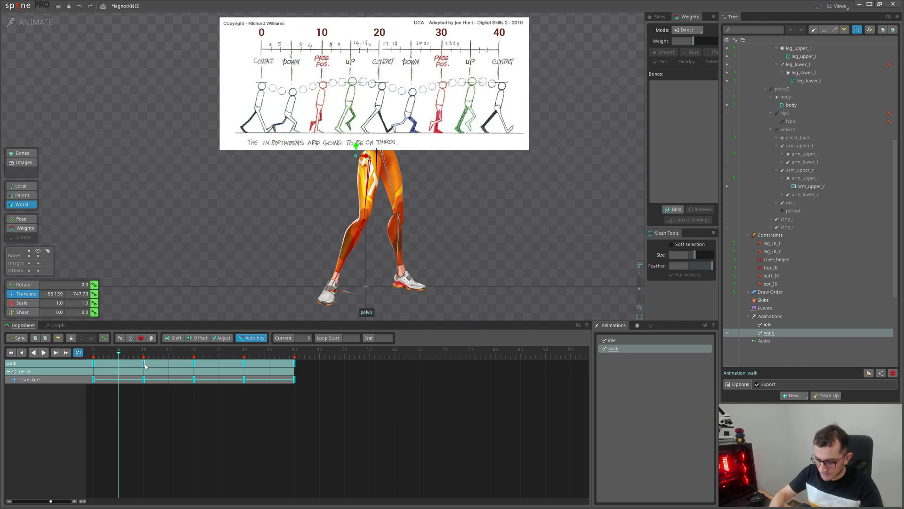
pyautogui.hotkey('ctrl', 'shift', 'k')
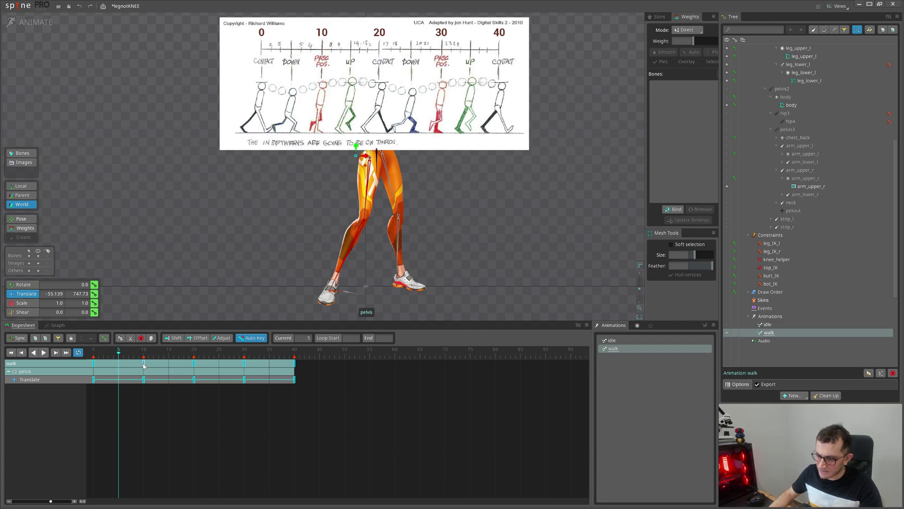
pyautogui.moveTo(144, 366); pyautogui.dragTo(119, 365)
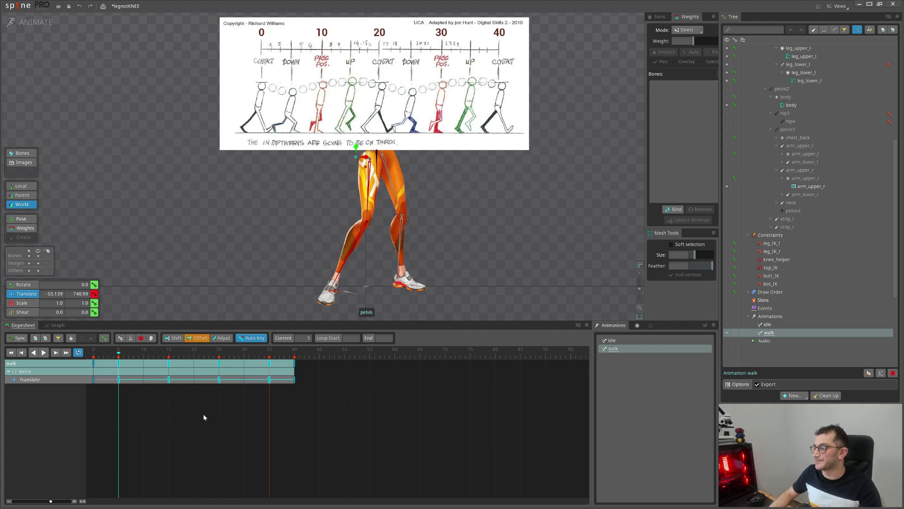
pyautogui.press('d')
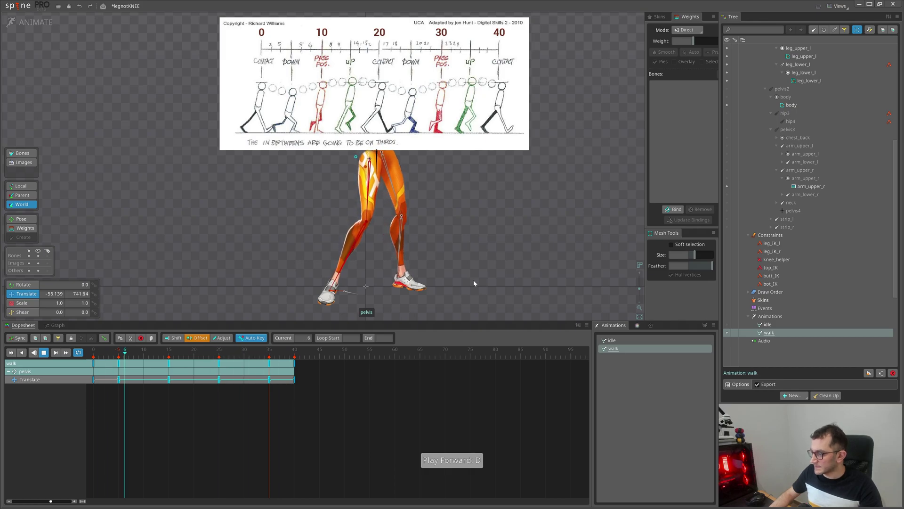
pyautogui.moveTo(474, 283); pyautogui.dragTo(436, 293)
pyautogui.press('d')
# Step: Show the leg_lower_r_alt attachment for the right lower leg at frame 0 and clear the selection
pyautogui.click(293, 300)
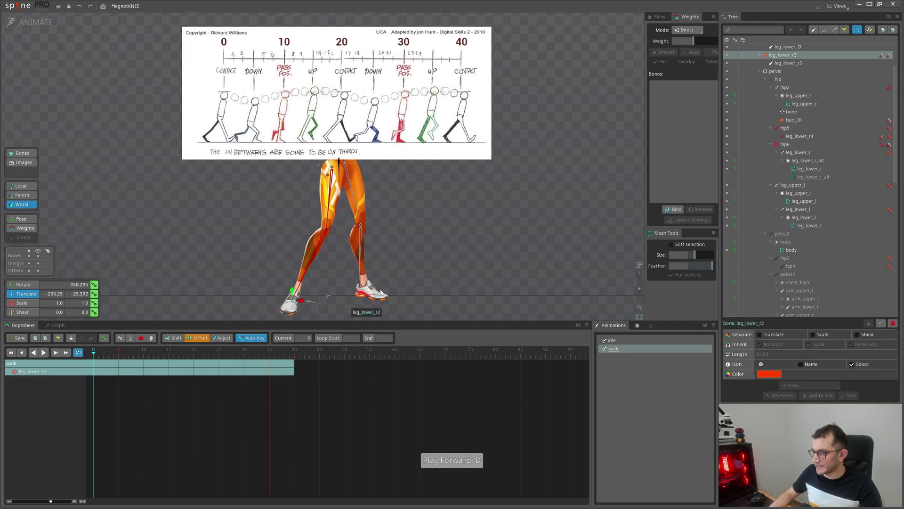
pyautogui.click(304, 266)
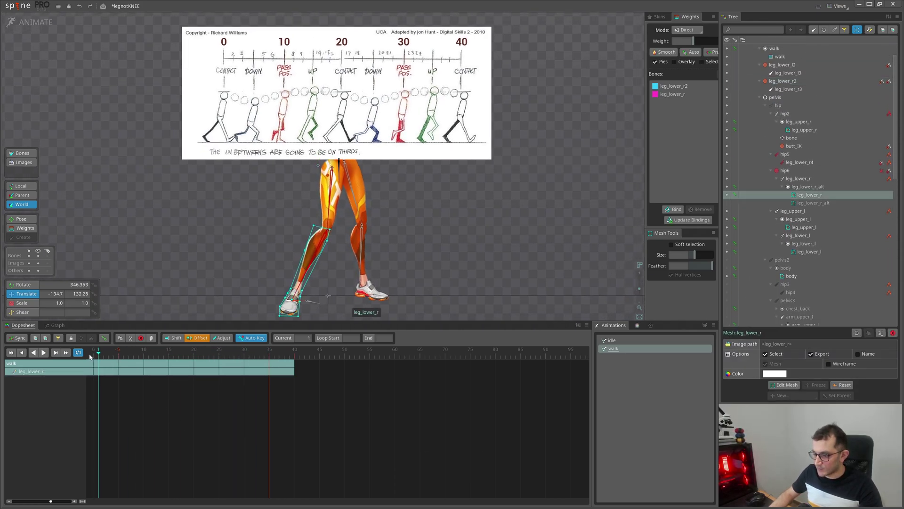
pyautogui.click(730, 202)
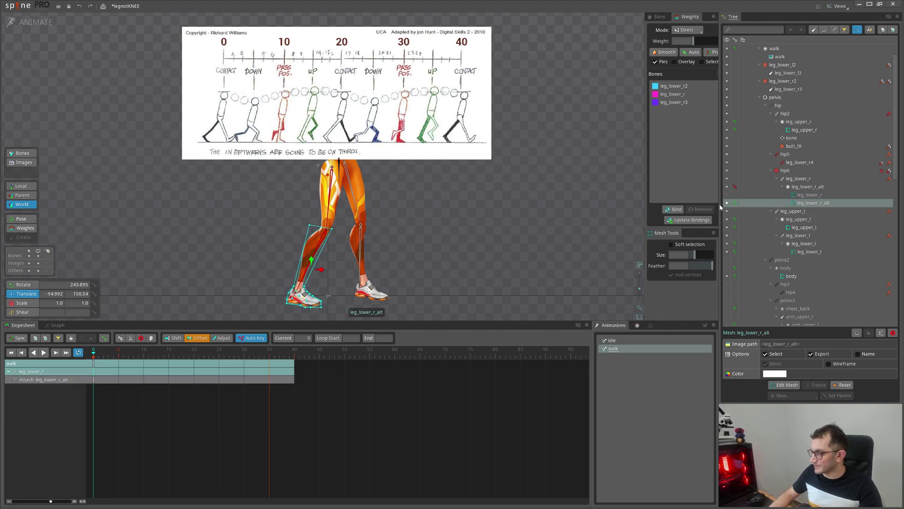
pyautogui.press('v')
pyautogui.press('space')
pyautogui.moveTo(351, 295); pyautogui.dragTo(321, 301)
pyautogui.scroll(-3, 409, 275)
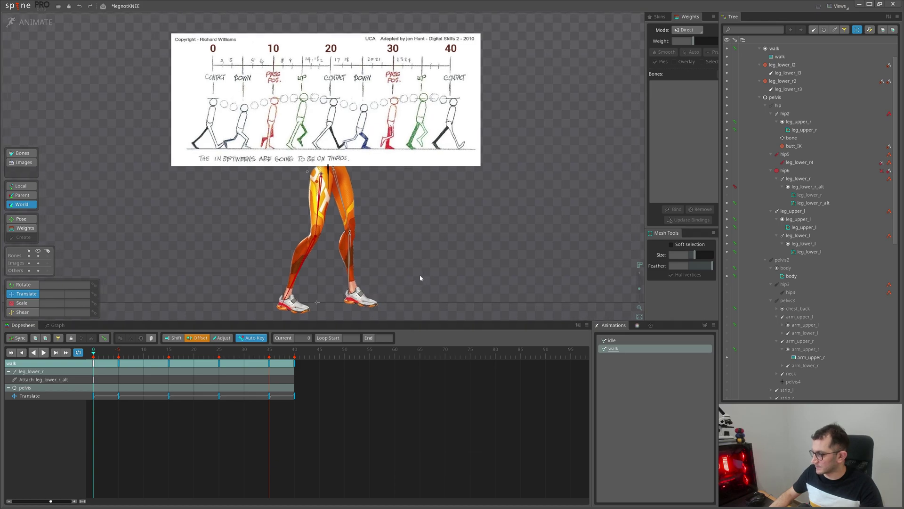
pyautogui.moveTo(409, 295); pyautogui.dragTo(410, 298)
pyautogui.scroll(1, 350, 303)
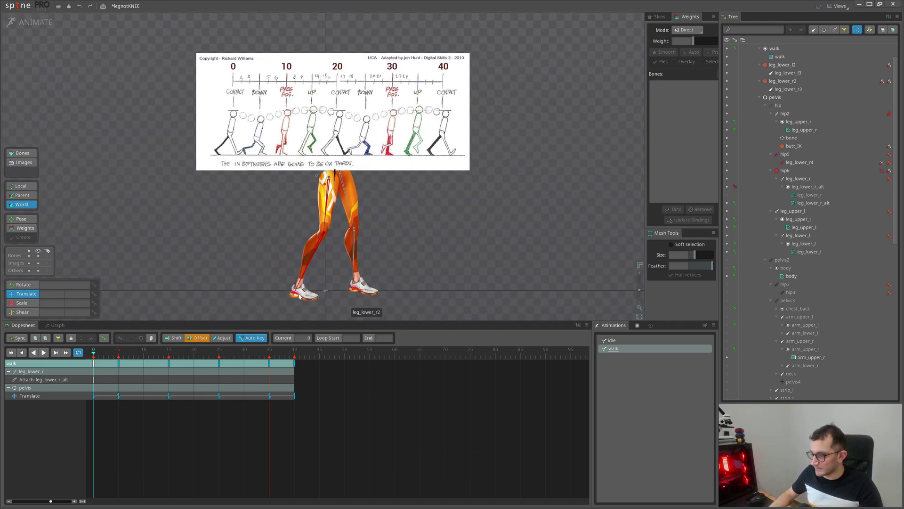
# Step: Pose the leg_lower_r2 foot target forward at X 298.41 with rotation 31.85, and place its translate and rotate keys on frame 0
pyautogui.scroll(2, 330, 302)
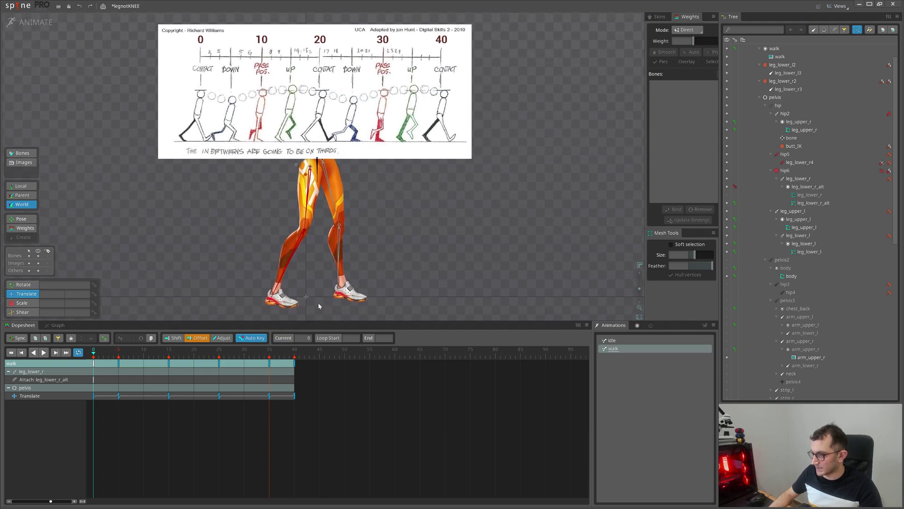
pyautogui.click(276, 305)
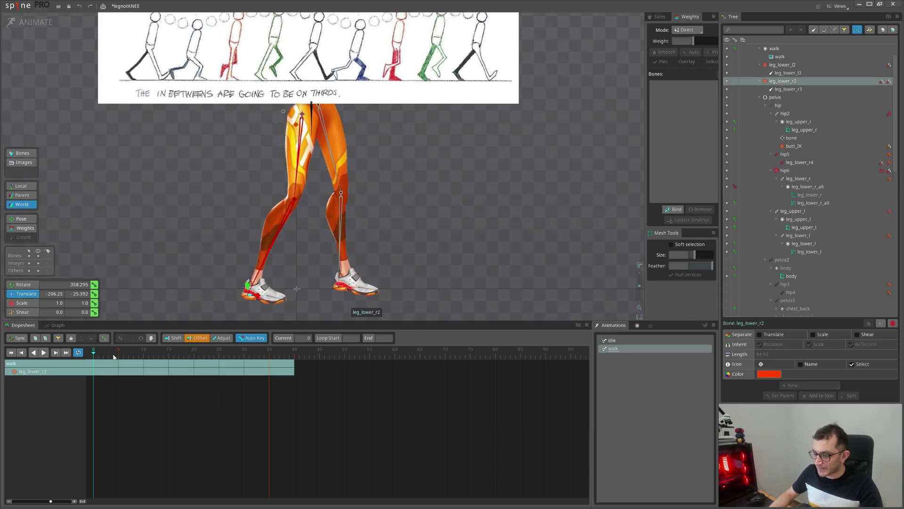
pyautogui.moveTo(321, 278); pyautogui.dragTo(304, 290)
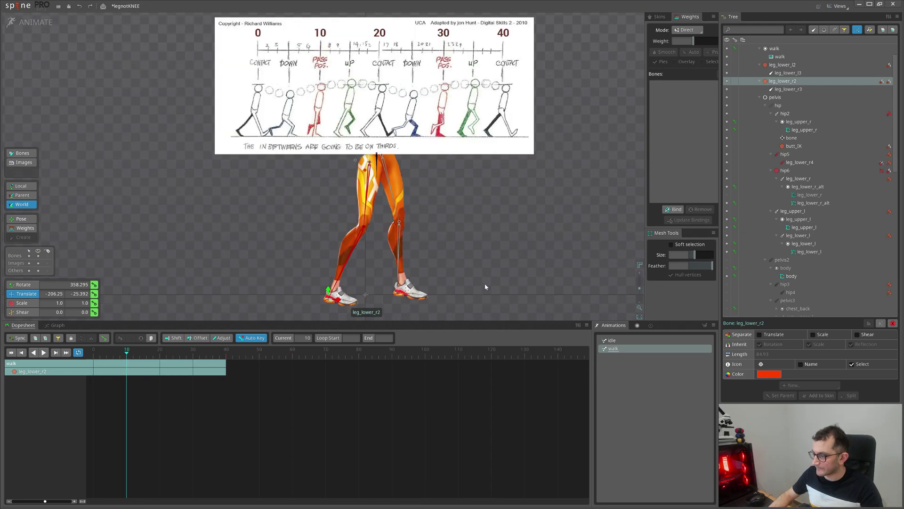
pyautogui.scroll(3, 436, 259)
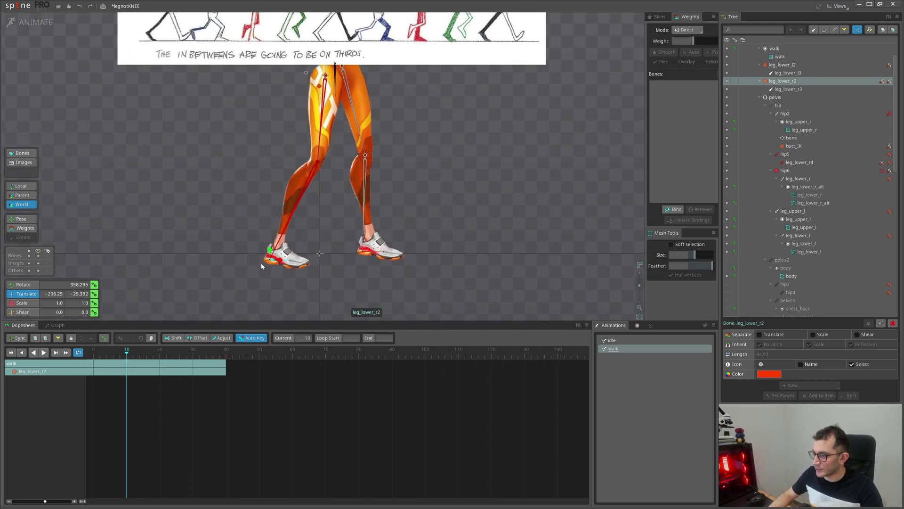
pyautogui.moveTo(386, 271); pyautogui.dragTo(401, 281)
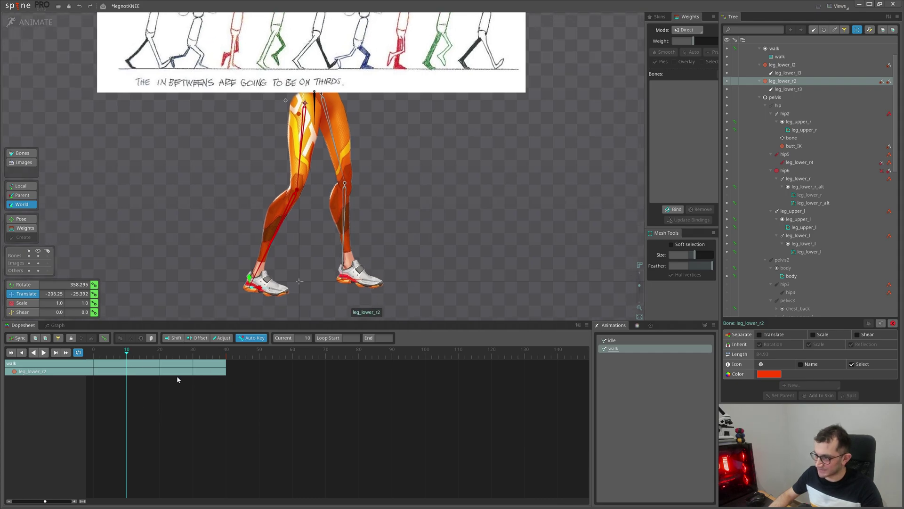
pyautogui.moveTo(127, 352); pyautogui.dragTo(97, 353)
pyautogui.scroll(3, 286, 303)
pyautogui.moveTo(285, 304); pyautogui.dragTo(369, 272)
pyautogui.press('c')
pyautogui.moveTo(473, 291); pyautogui.dragTo(465, 222)
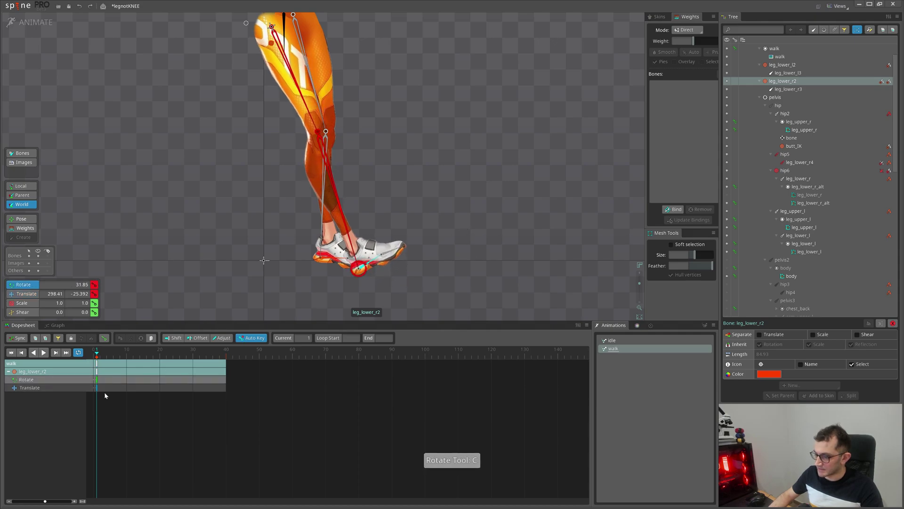
pyautogui.moveTo(97, 364); pyautogui.dragTo(93, 364)
pyautogui.click(89, 355)
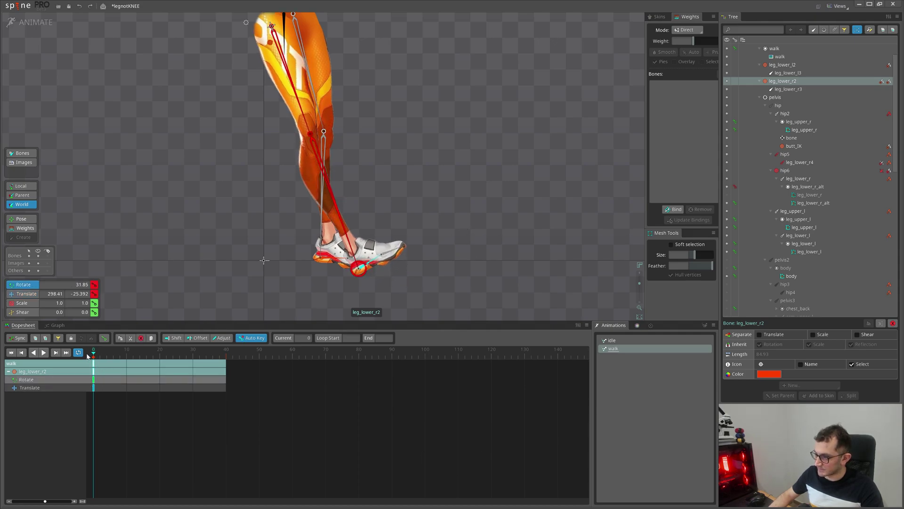
# Step: Rotate the leg_lower_r2 target to 3.679 at frame 2 so the right foot lands flat
pyautogui.click(100, 354)
pyautogui.press('c')
pyautogui.moveTo(448, 218); pyautogui.dragTo(456, 268)
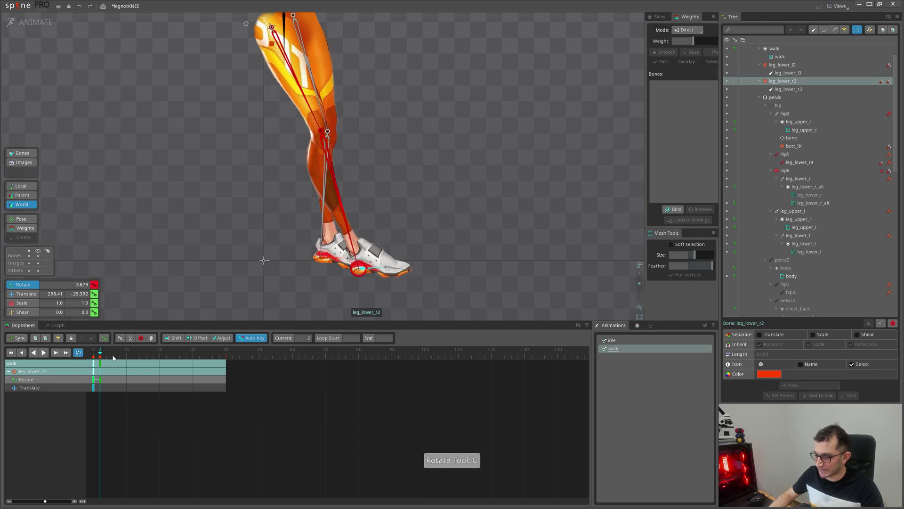
# Step: Copy the leg_lower_r2 keys from frame 0 to frame 40 to close the loop
pyautogui.click(93, 354)
pyautogui.hotkey('ctrl', 'c')
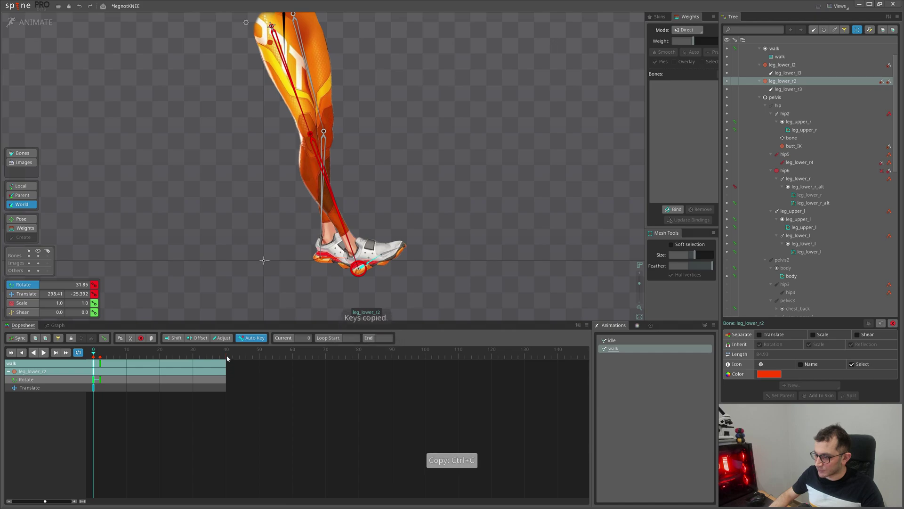
pyautogui.click(227, 354)
pyautogui.hotkey('ctrl', 'v')
# Step: At frame 25, move leg_lower_r2 behind the body to about Y 88.2 and tilt the foot toe-down, following the walk chart's second down pose
pyautogui.click(160, 354)
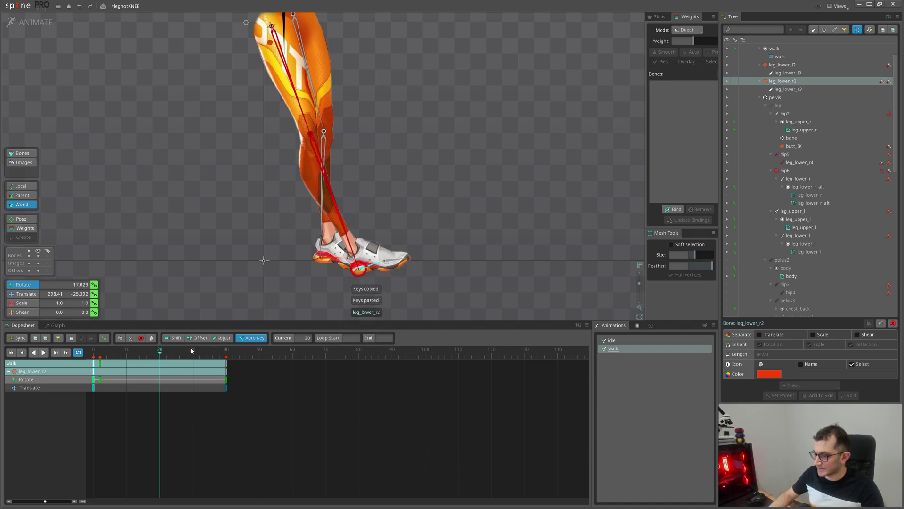
pyautogui.click(177, 354)
pyautogui.scroll(-2, 392, 208)
pyautogui.moveTo(413, 56); pyautogui.dragTo(366, 199)
pyautogui.scroll(2, 326, 195)
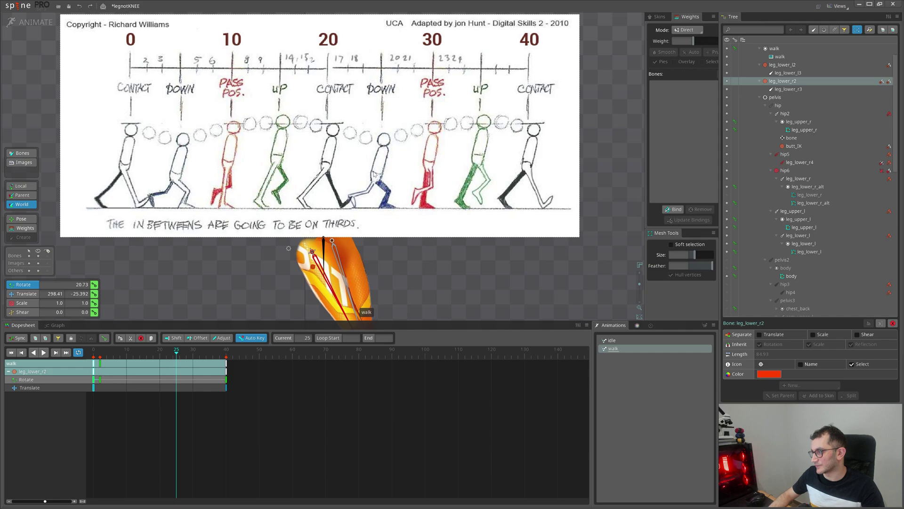
pyautogui.scroll(2, 354, 210)
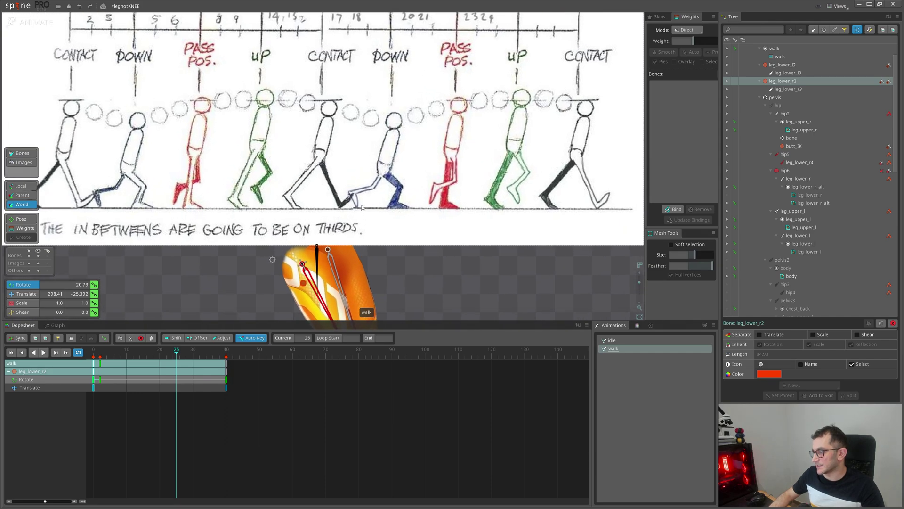
pyautogui.scroll(-5, 356, 210)
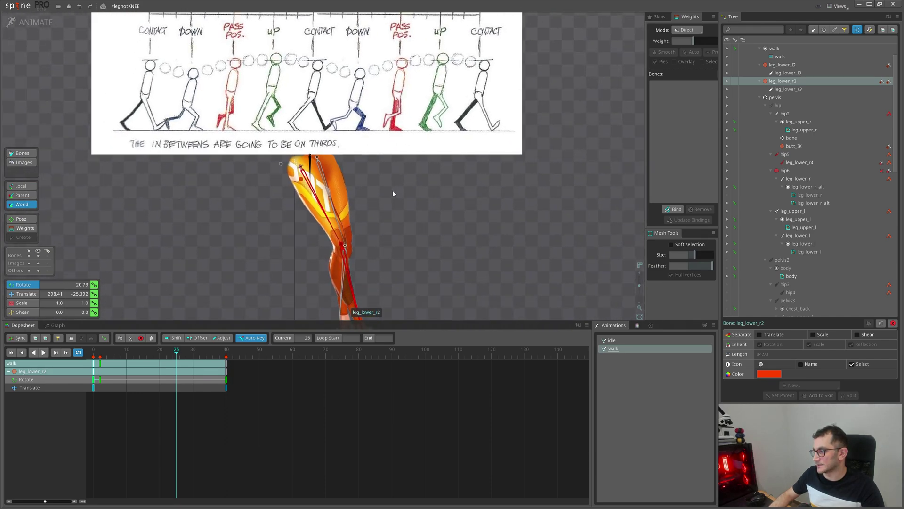
pyautogui.scroll(2, 343, 159)
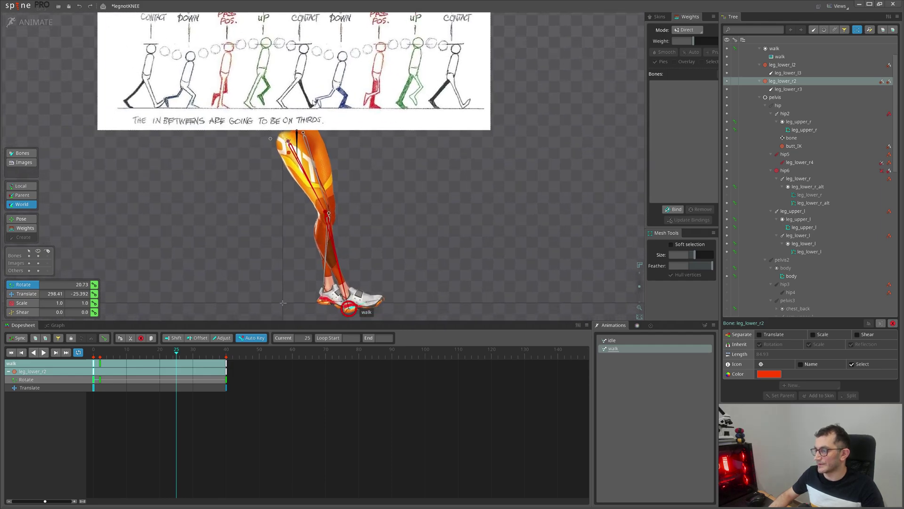
pyautogui.moveTo(370, 274); pyautogui.dragTo(369, 233)
pyautogui.press('v')
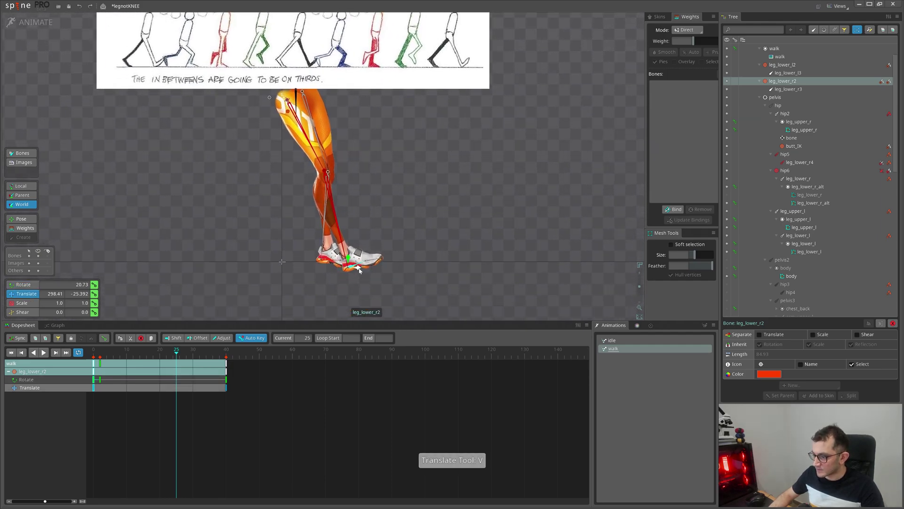
pyautogui.moveTo(357, 273); pyautogui.dragTo(243, 284)
pyautogui.press('c')
pyautogui.press('v')
# Step: Scrub back to frame 20 and play the walk animation to check the right leg's motion
pyautogui.moveTo(177, 353); pyautogui.dragTo(160, 361)
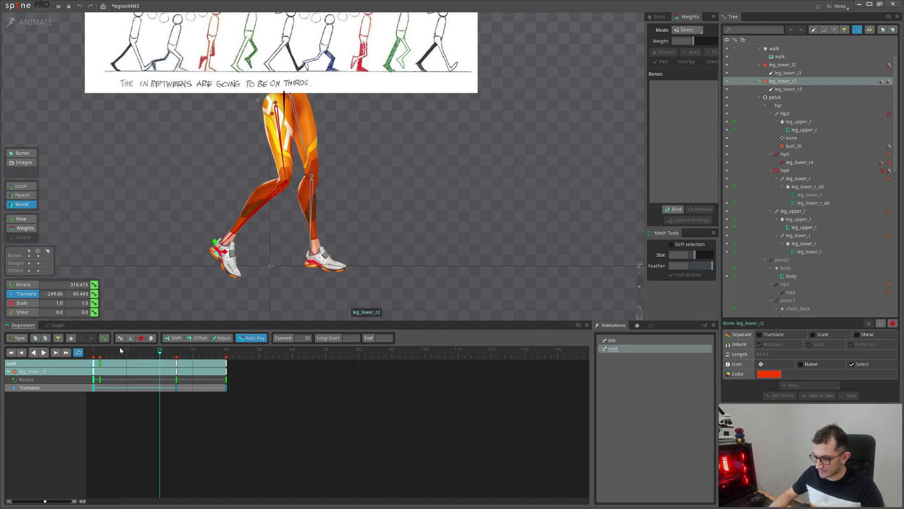
pyautogui.press('d')
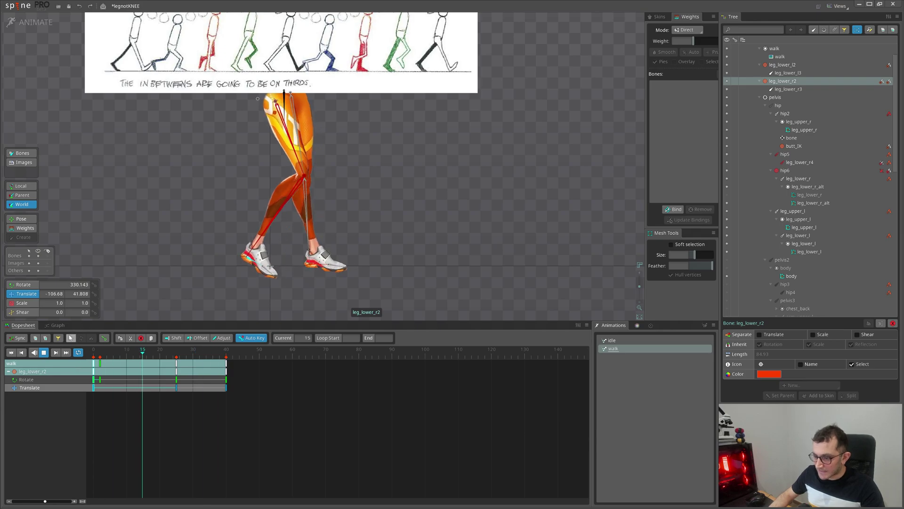
pyautogui.press('d')
# Step: In the graph, isolate the leg_lower_r2 Rotate curve and copy its frame 2 key to frame 10, the chart's passing position
pyautogui.click(58, 325)
pyautogui.click(121, 418)
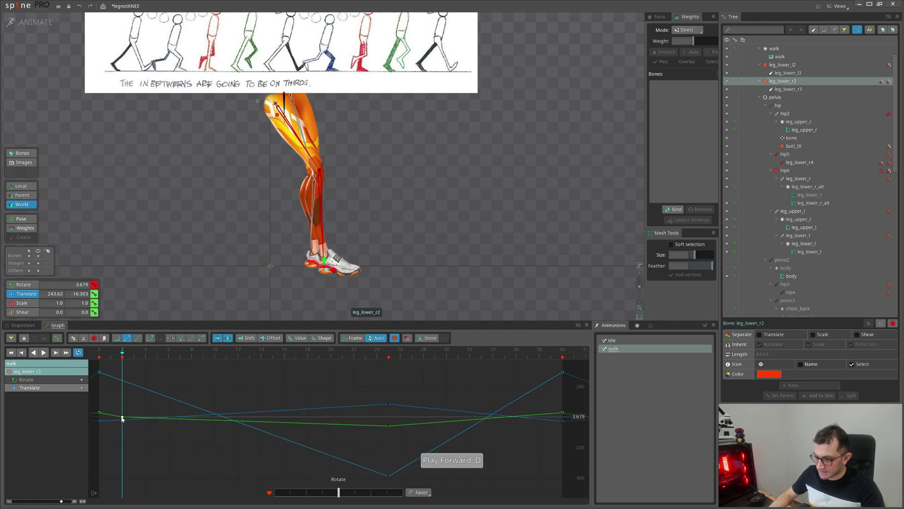
pyautogui.click(82, 379)
pyautogui.click(122, 405)
pyautogui.hotkey('ctrl', 'c')
pyautogui.moveTo(184, 278); pyautogui.dragTo(158, 370)
pyautogui.moveTo(204, 309); pyautogui.dragTo(187, 213)
pyautogui.moveTo(161, 18); pyautogui.dragTo(207, 81)
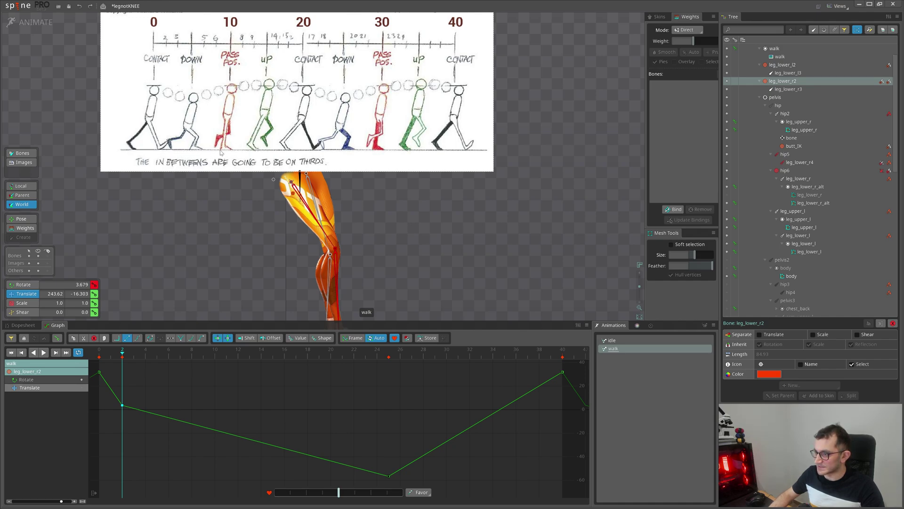
pyautogui.moveTo(263, 250); pyautogui.dragTo(217, 213)
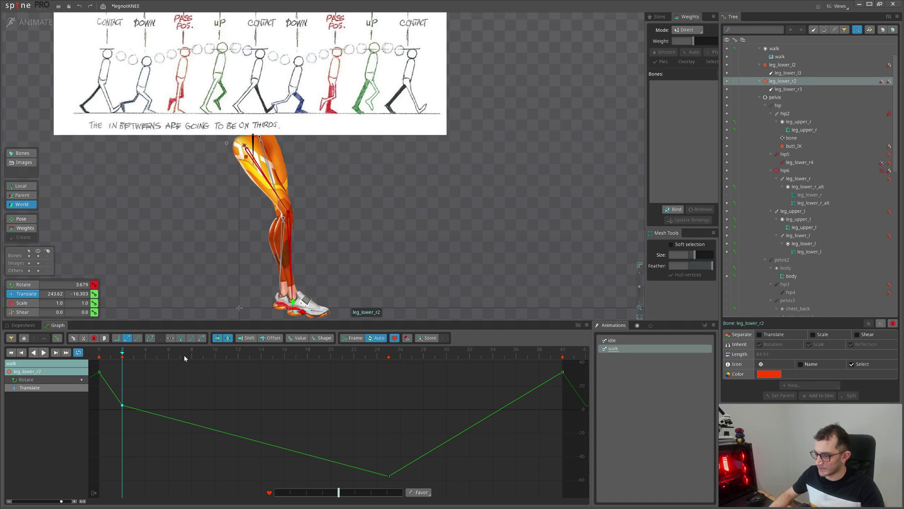
pyautogui.click(214, 356)
pyautogui.hotkey('ctrl', 'v')
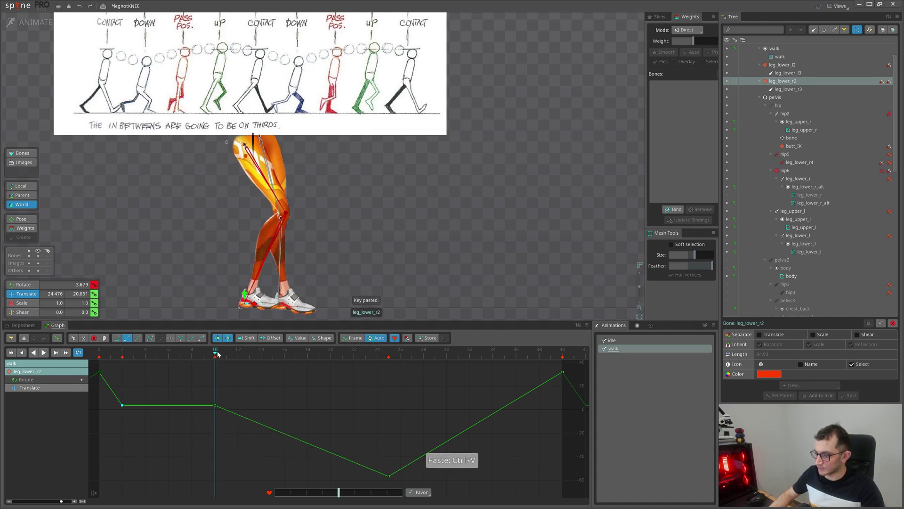
# Step: Check the right foot's travel up to frame 10 and separate the leg_lower_r2 translation into X and Y timelines
pyautogui.moveTo(346, 247); pyautogui.dragTo(310, 243)
pyautogui.click(136, 357)
pyautogui.moveTo(140, 359); pyautogui.dragTo(216, 376)
pyautogui.scroll(2, 216, 286)
pyautogui.moveTo(224, 291); pyautogui.dragTo(163, 275)
pyautogui.scroll(-2, 245, 287)
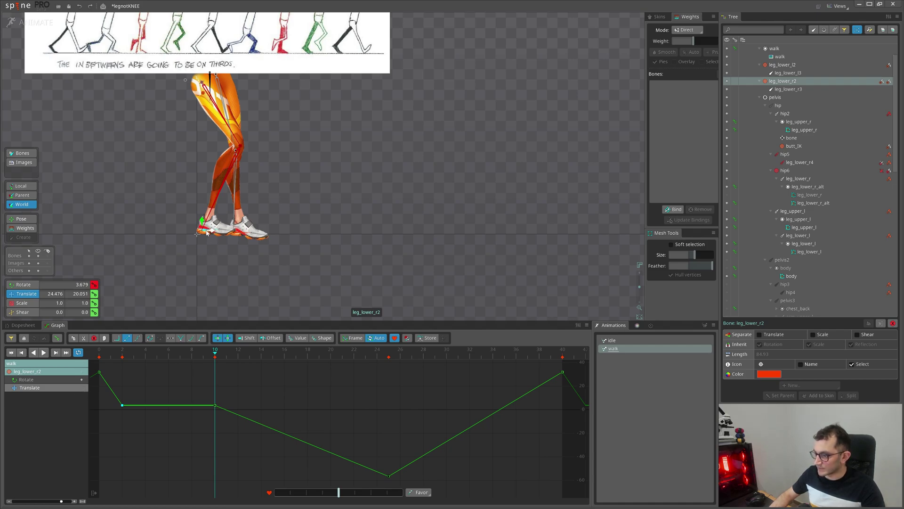
pyautogui.click(776, 334)
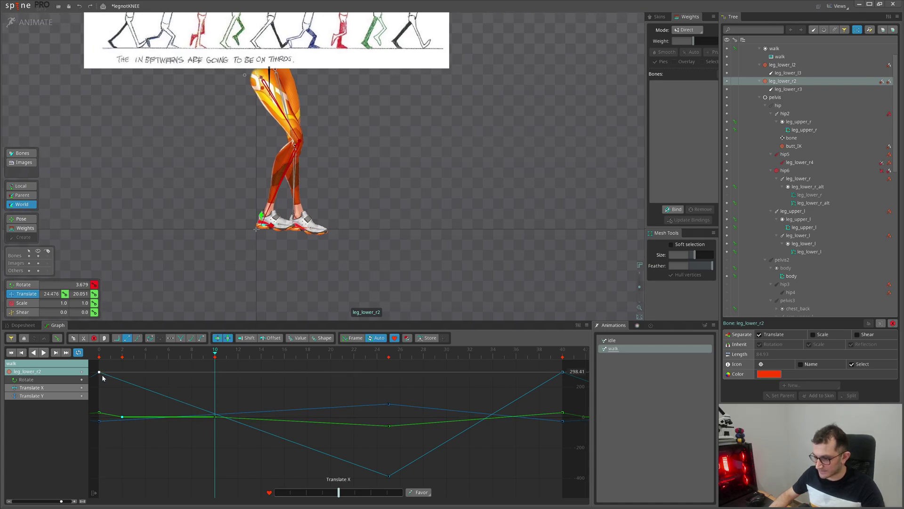
pyautogui.click(25, 325)
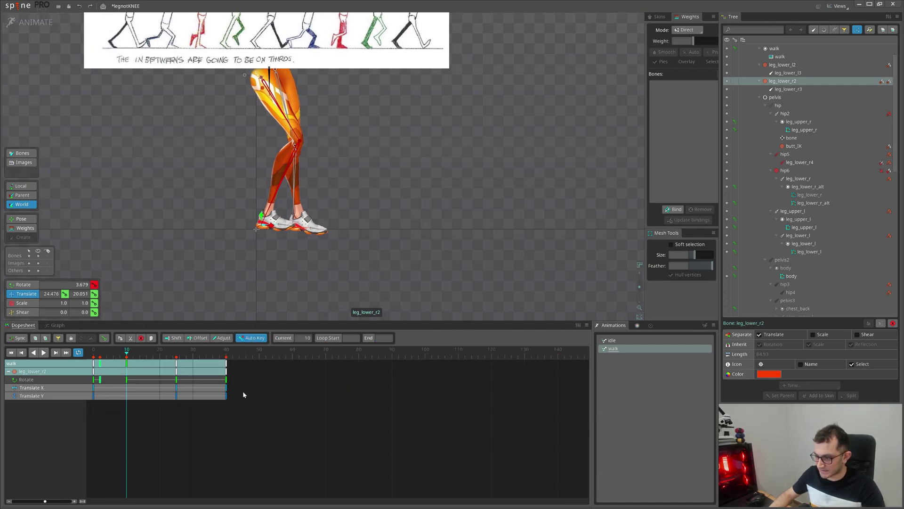
pyautogui.click(159, 431)
pyautogui.moveTo(177, 389); pyautogui.dragTo(179, 390)
pyautogui.hotkey('ctrl', 'z')
pyautogui.click(56, 325)
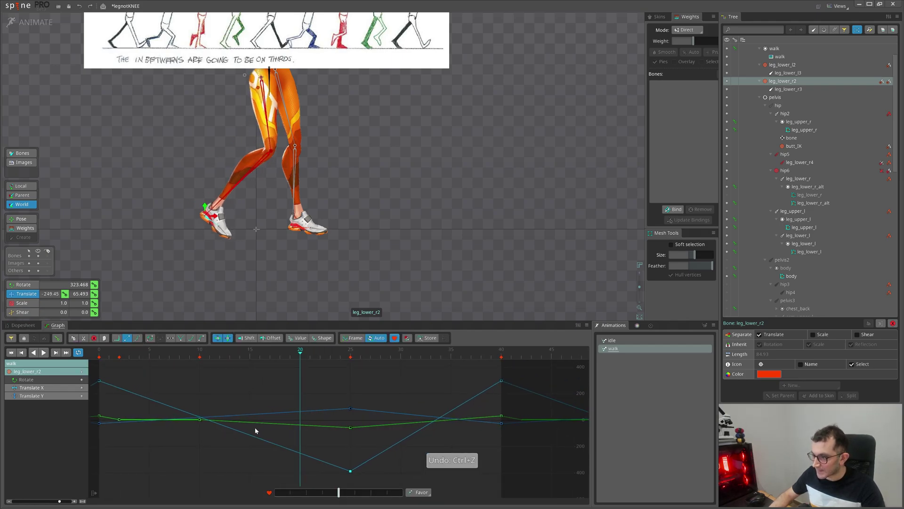
# Step: Isolate the Translate Y curve and key it at frame 10, fully favoring the preceding key's value of -25.392
pyautogui.scroll(3, 234, 268)
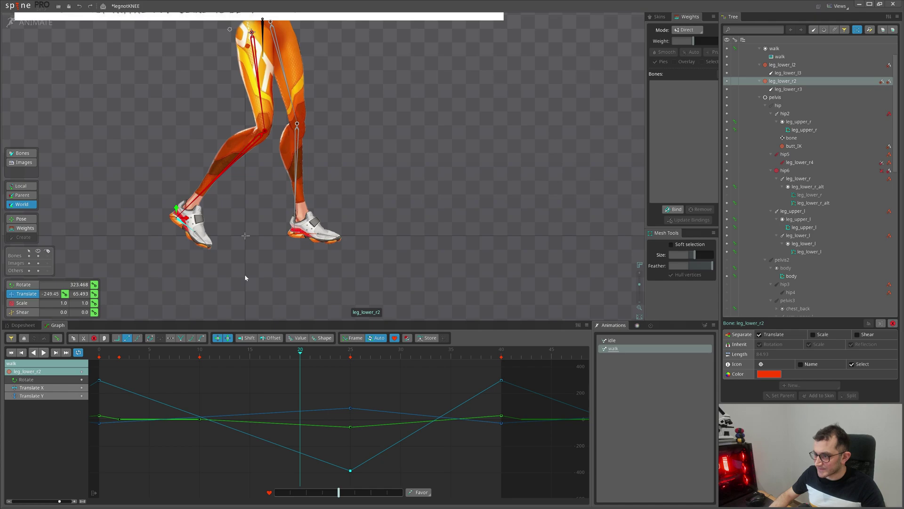
pyautogui.scroll(-2, 243, 274)
pyautogui.moveTo(187, 77); pyautogui.dragTo(174, 111)
pyautogui.click(200, 356)
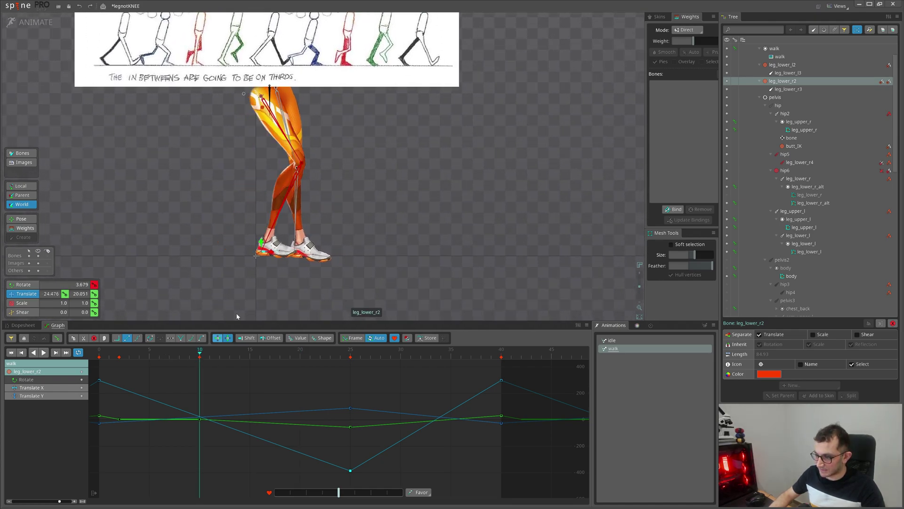
pyautogui.click(76, 396)
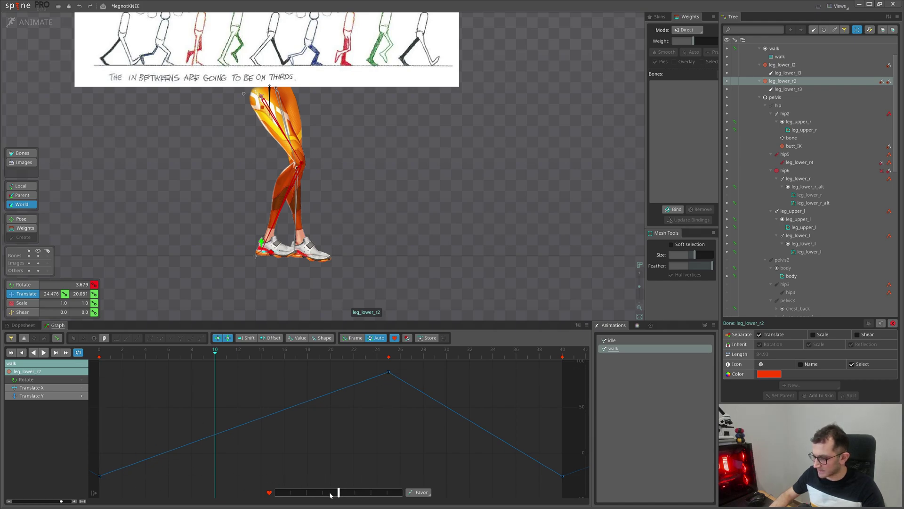
pyautogui.moveTo(216, 356); pyautogui.dragTo(212, 357)
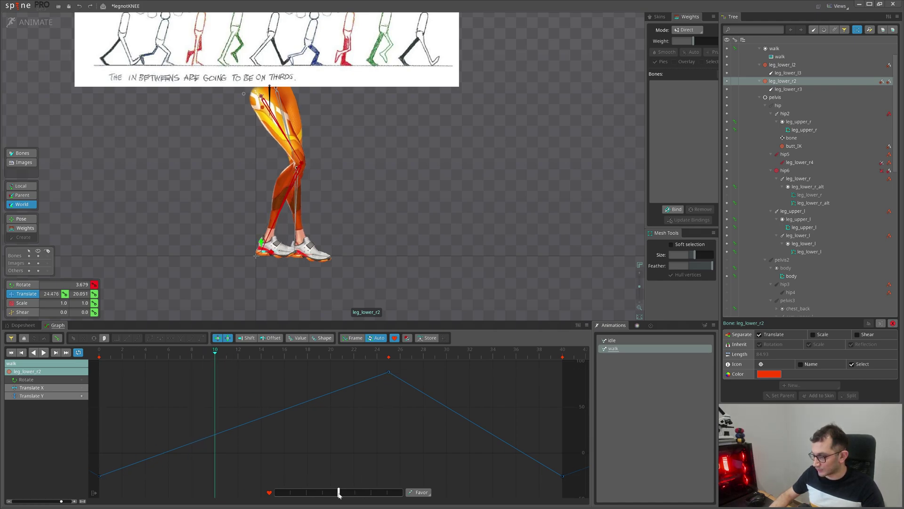
pyautogui.moveTo(338, 493); pyautogui.dragTo(276, 495)
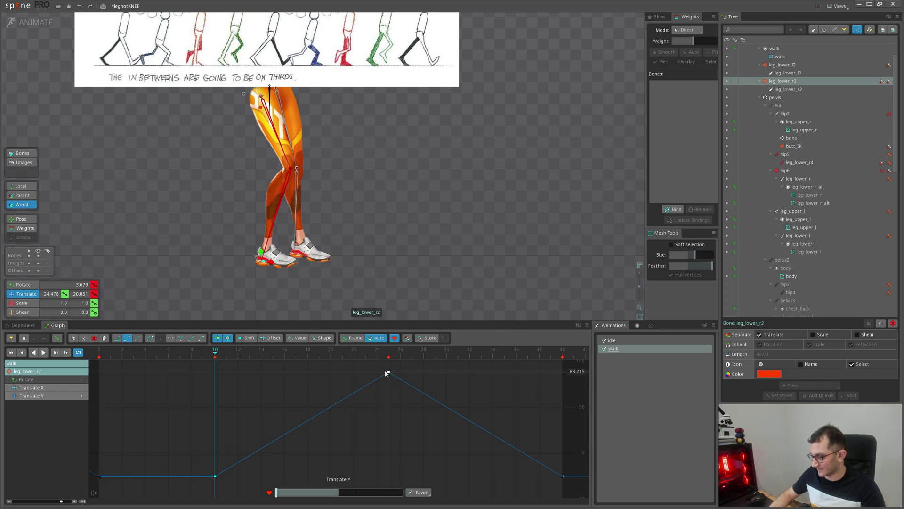
pyautogui.click(422, 492)
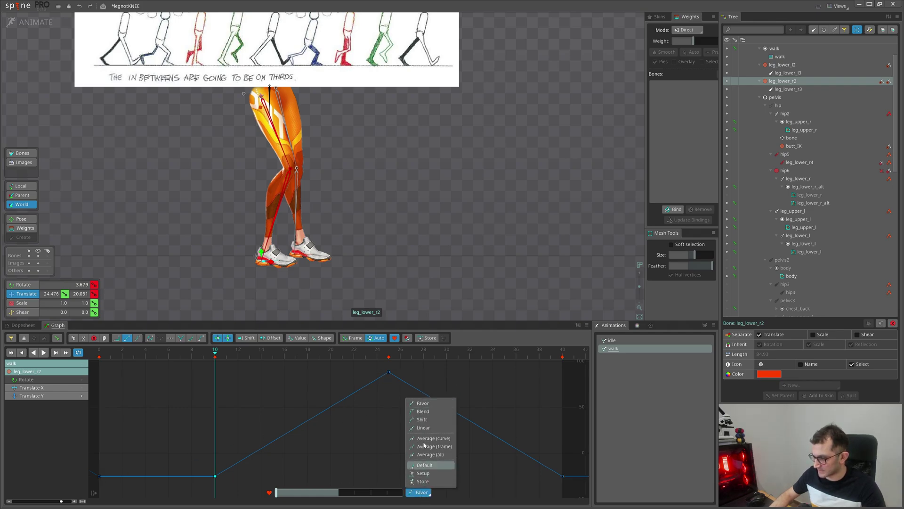
pyautogui.click(422, 494)
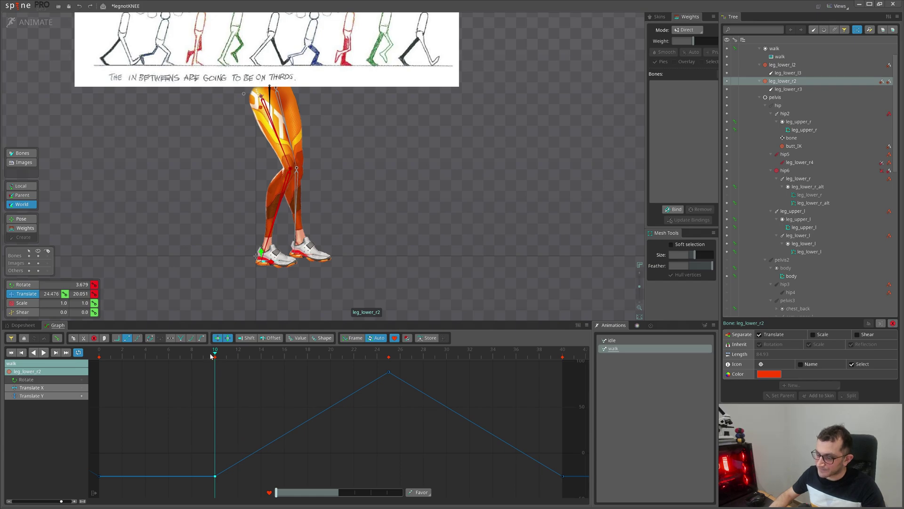
# Step: Scrub the right leg's motion from frame 10 to 18 and inspect the foot up close at frame 10
pyautogui.moveTo(215, 353); pyautogui.dragTo(303, 392)
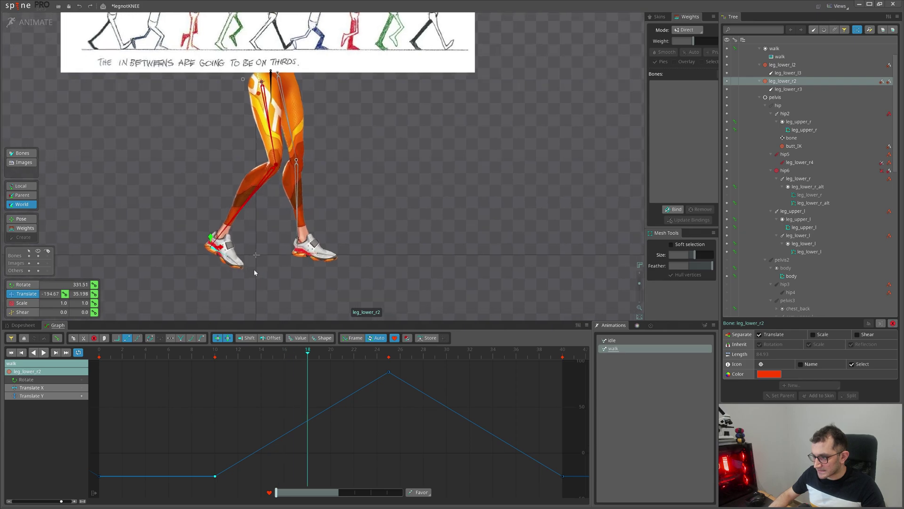
pyautogui.scroll(3, 254, 270)
pyautogui.click(213, 357)
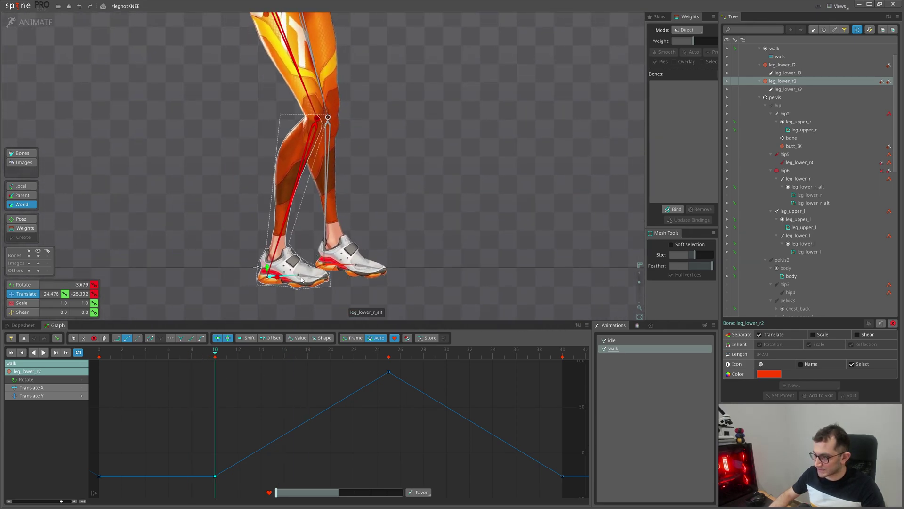
pyautogui.scroll(1, 300, 278)
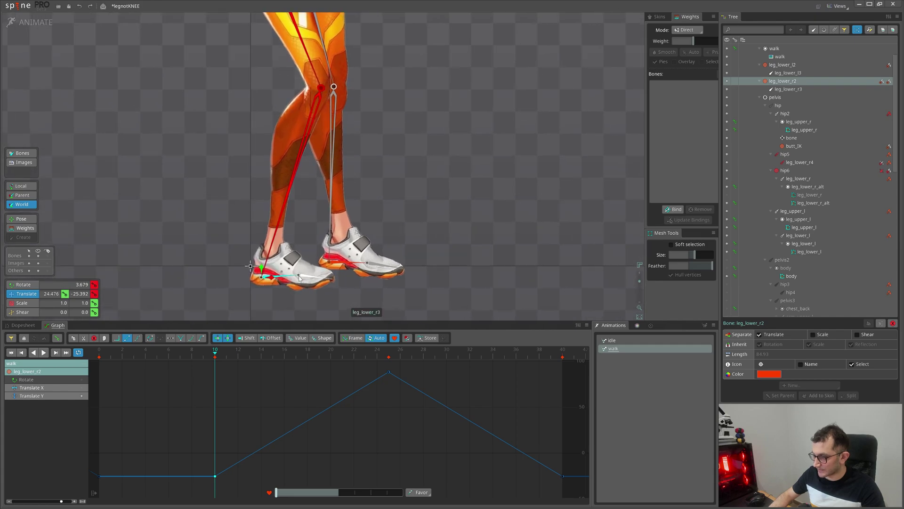
# Step: Lower the right foot target at frame 22, keying its Translate Y at 41.935
pyautogui.moveTo(221, 356)
pyautogui.mouseDown()
pyautogui.moveTo(246, 357)
pyautogui.moveTo(238, 356)
pyautogui.mouseUp()
pyautogui.moveTo(470, 238); pyautogui.dragTo(511, 282)
pyautogui.click(215, 356)
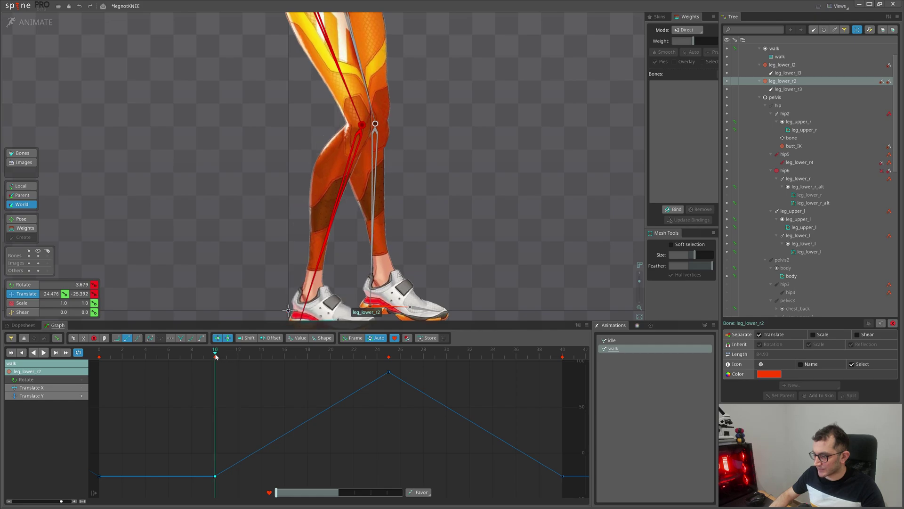
pyautogui.moveTo(217, 357); pyautogui.dragTo(388, 361)
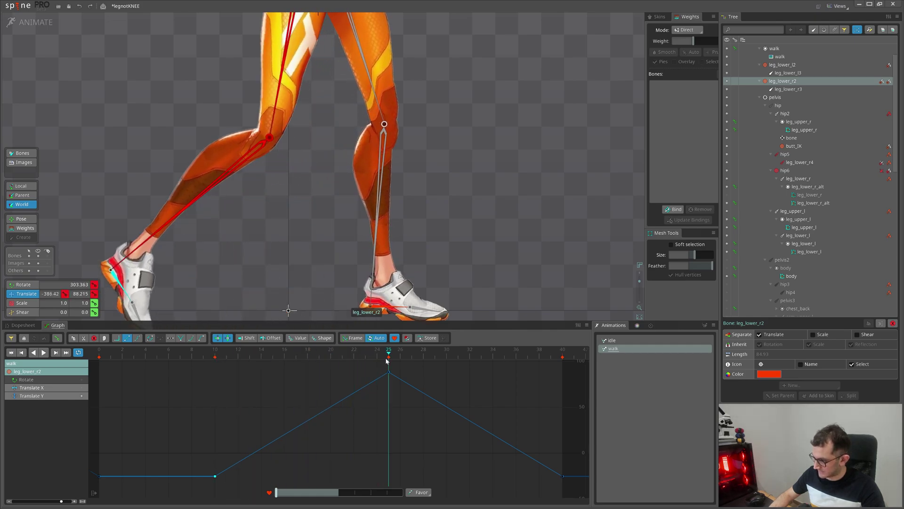
pyautogui.moveTo(389, 360)
pyautogui.mouseDown()
pyautogui.moveTo(216, 372)
pyautogui.moveTo(383, 364)
pyautogui.mouseUp()
pyautogui.moveTo(217, 357); pyautogui.dragTo(335, 357)
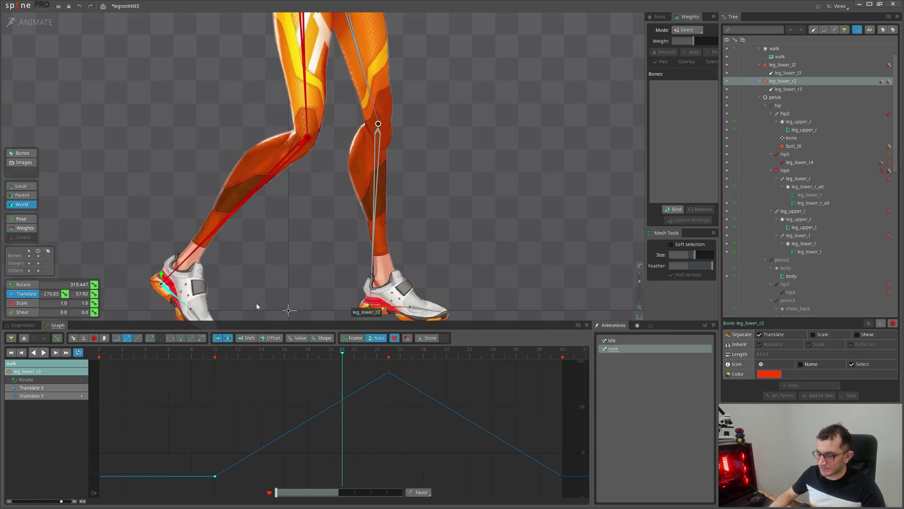
pyautogui.moveTo(225, 357); pyautogui.dragTo(349, 361)
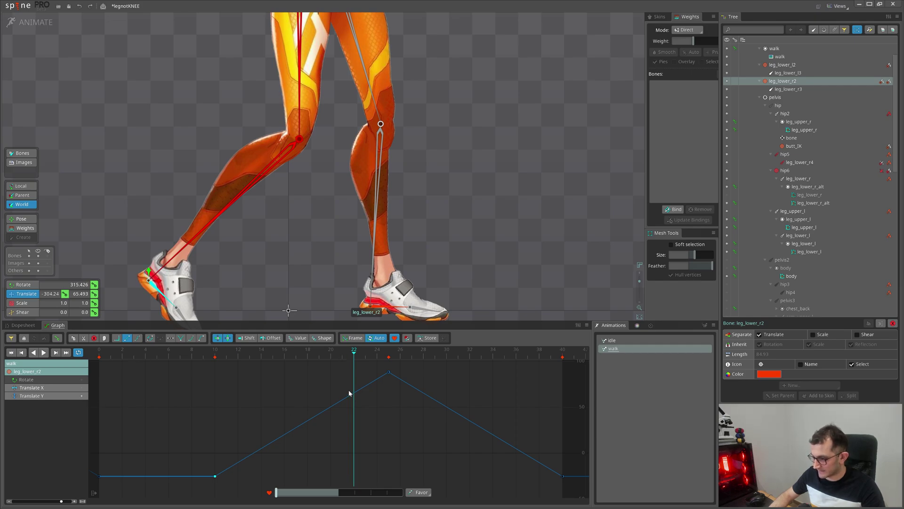
pyautogui.press('v')
pyautogui.moveTo(150, 274); pyautogui.dragTo(158, 291)
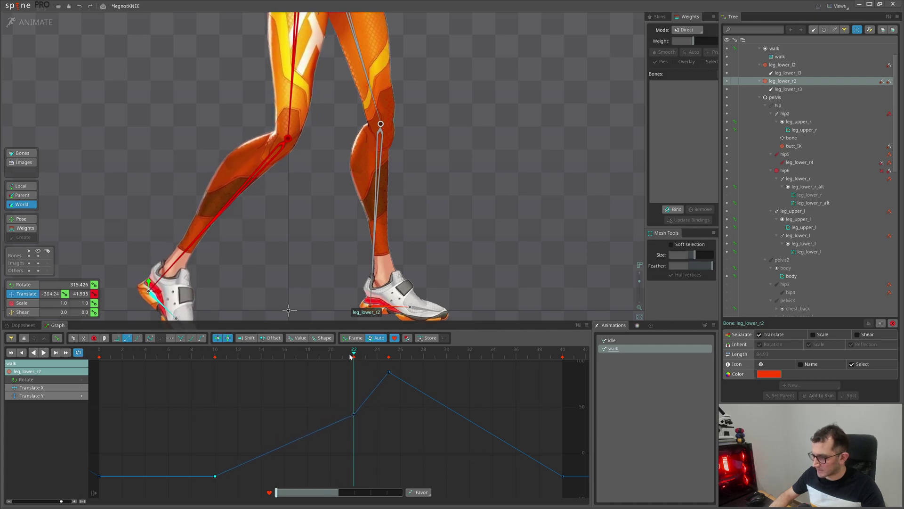
# Step: Scrub the right leg's motion from frame 16 to 25 and compare the pose with the walk chart
pyautogui.click(284, 357)
pyautogui.moveTo(284, 356); pyautogui.dragTo(307, 363)
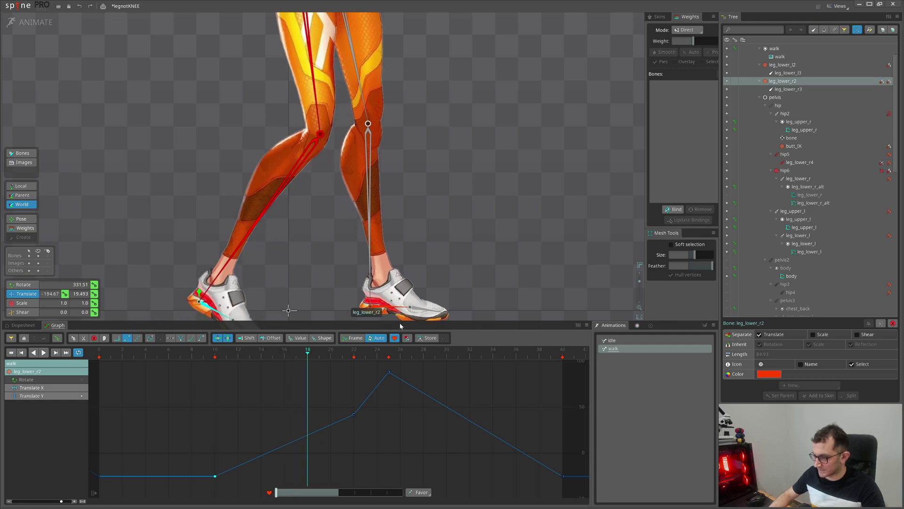
pyautogui.moveTo(310, 356); pyautogui.dragTo(384, 377)
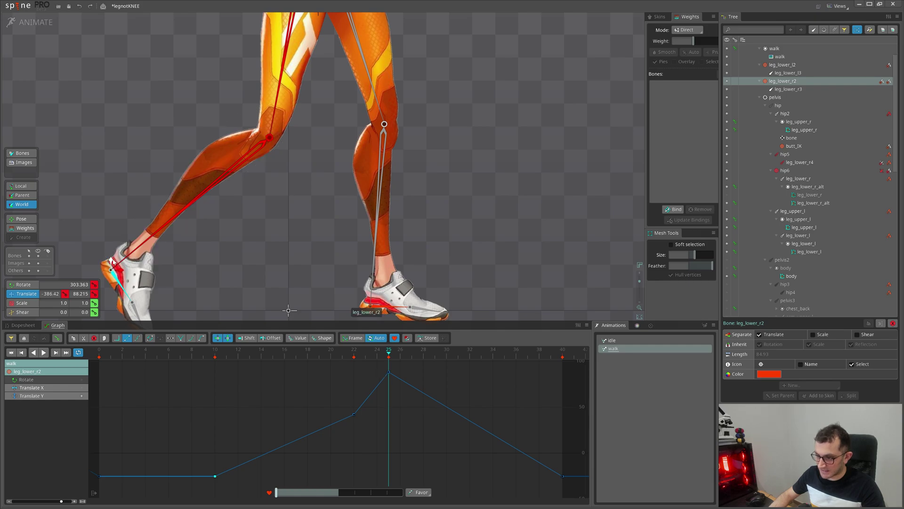
pyautogui.moveTo(461, 384); pyautogui.dragTo(376, 420)
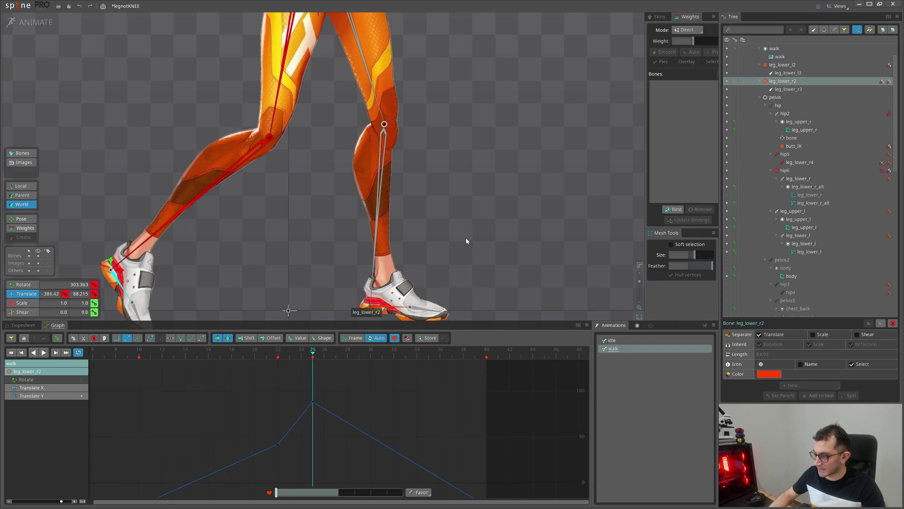
pyautogui.scroll(-3, 466, 241)
pyautogui.moveTo(502, 47); pyautogui.dragTo(403, 273)
pyautogui.moveTo(371, 149); pyautogui.dragTo(369, 230)
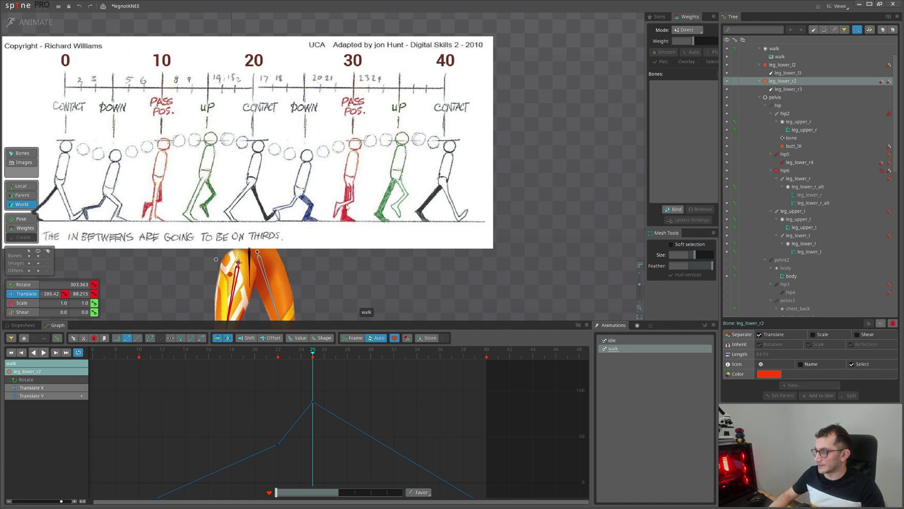
# Step: Raise the right foot target at frame 30 to Translate Y 102.78, following the chart's second passing position
pyautogui.scroll(-2, 398, 282)
pyautogui.moveTo(397, 263); pyautogui.dragTo(387, 216)
pyautogui.moveTo(359, 424); pyautogui.dragTo(356, 425)
pyautogui.moveTo(308, 354); pyautogui.dragTo(345, 354)
pyautogui.scroll(2, 268, 299)
pyautogui.moveTo(215, 274); pyautogui.dragTo(214, 252)
pyautogui.scroll(-2, 423, 145)
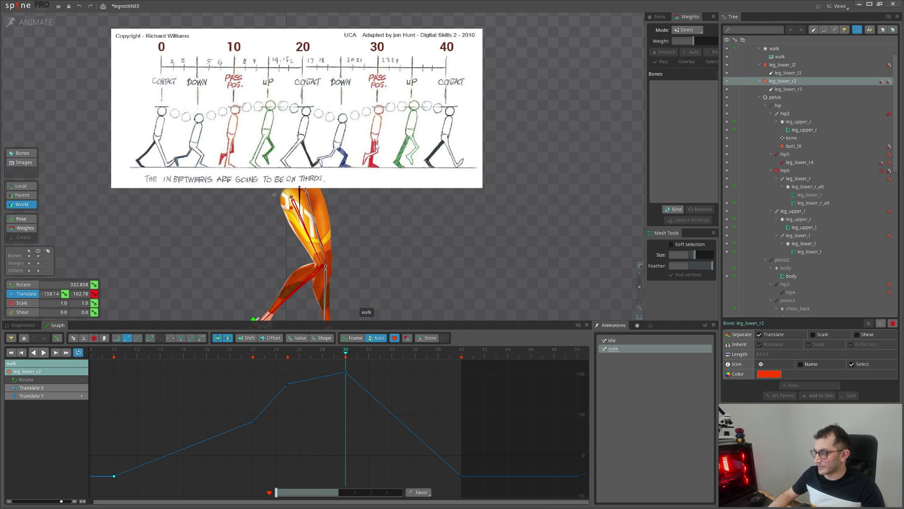
pyautogui.scroll(2, 365, 161)
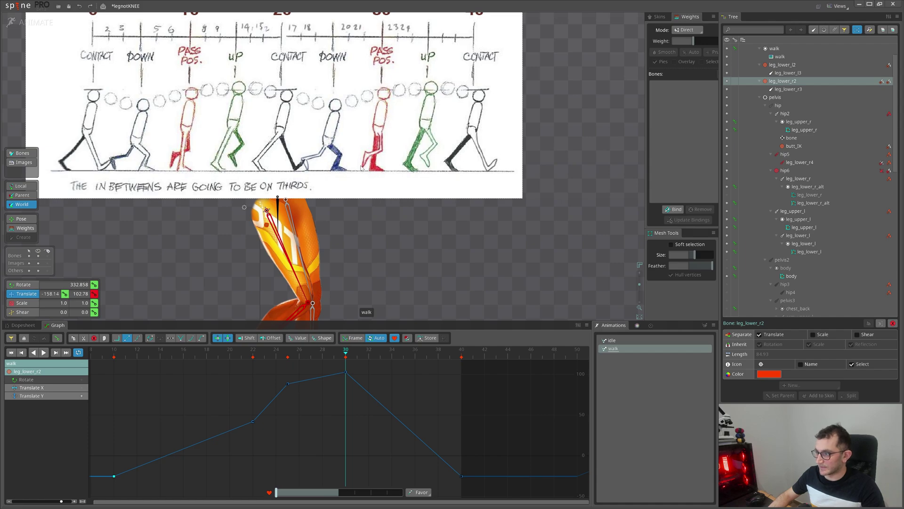
pyautogui.scroll(-2, 367, 170)
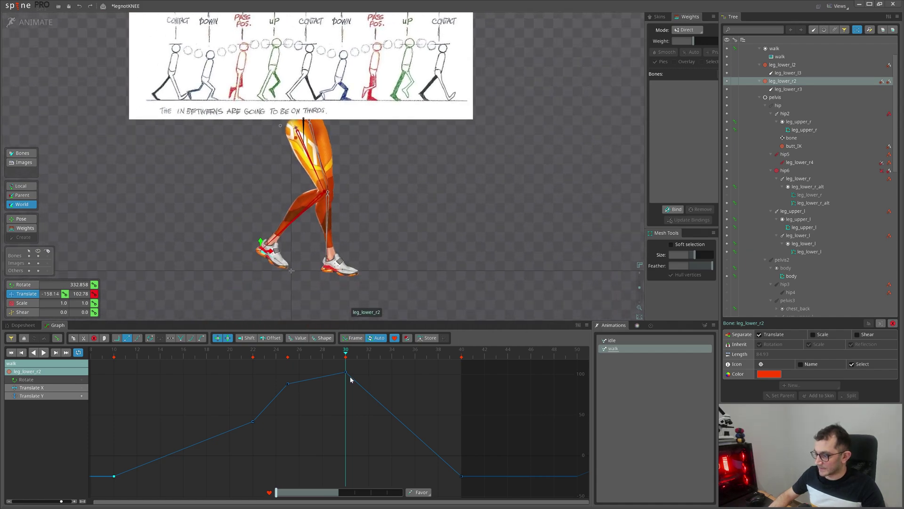
# Step: Isolate the leg_lower_r2 Rotate curve, key the foot's rotation at 292.44 on frame 30, and play the walk back
pyautogui.click(81, 380)
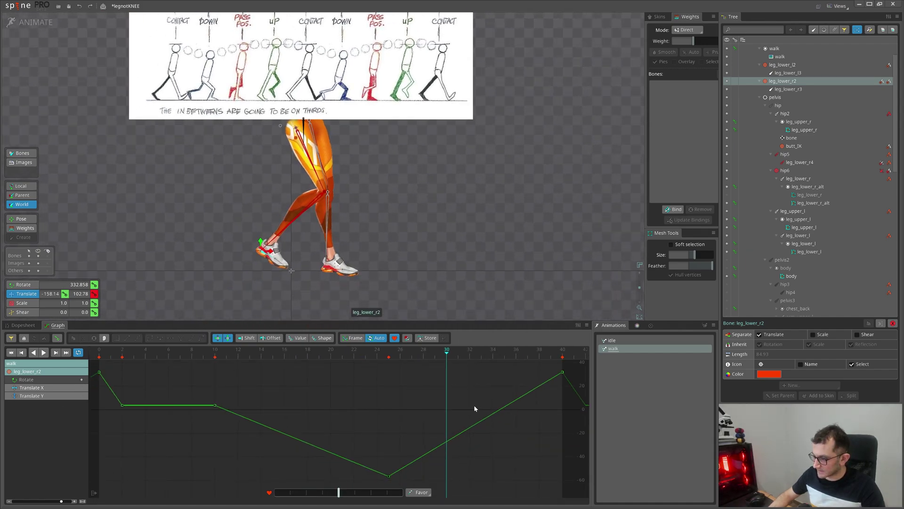
pyautogui.moveTo(471, 404); pyautogui.dragTo(367, 401)
pyautogui.moveTo(343, 357)
pyautogui.mouseDown()
pyautogui.moveTo(289, 360)
pyautogui.moveTo(344, 361)
pyautogui.mouseUp()
pyautogui.press('c')
pyautogui.moveTo(423, 246); pyautogui.dragTo(354, 324)
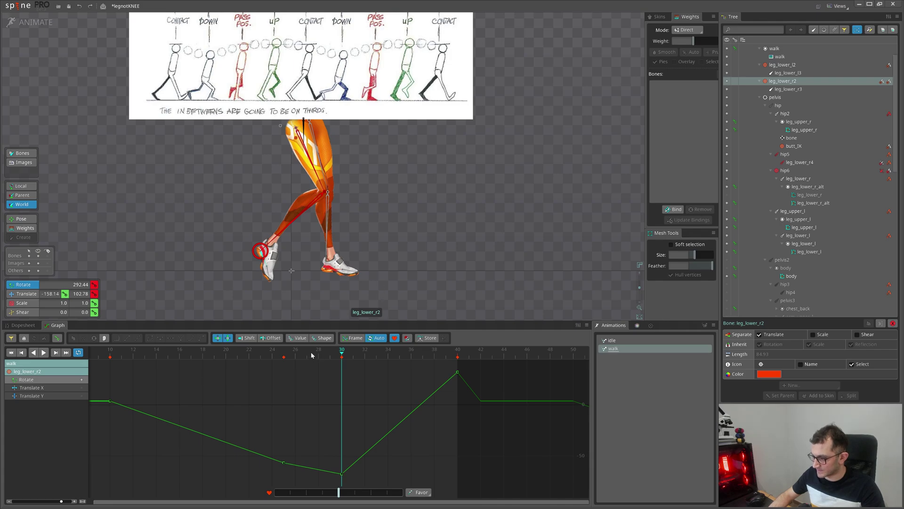
pyautogui.moveTo(309, 354); pyautogui.dragTo(455, 377)
pyautogui.press('d')
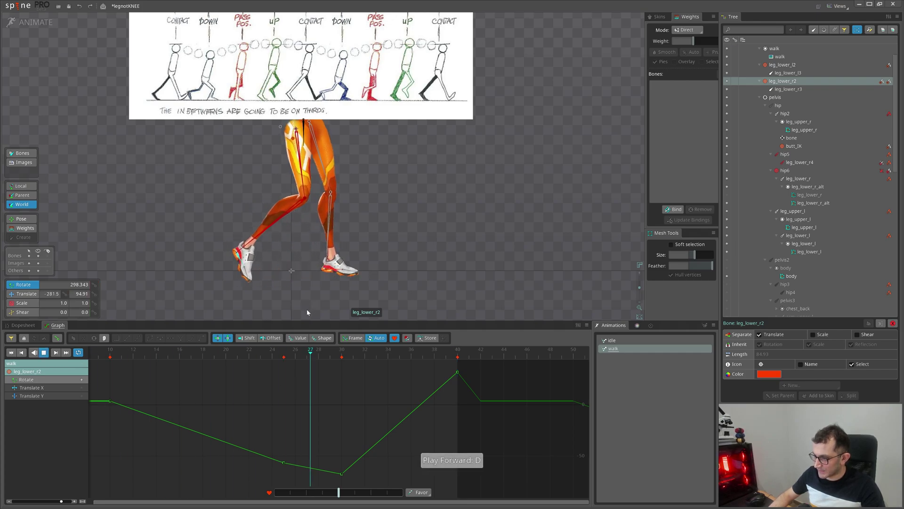
pyautogui.scroll(3, 259, 264)
pyautogui.press('space')
pyautogui.click(261, 266)
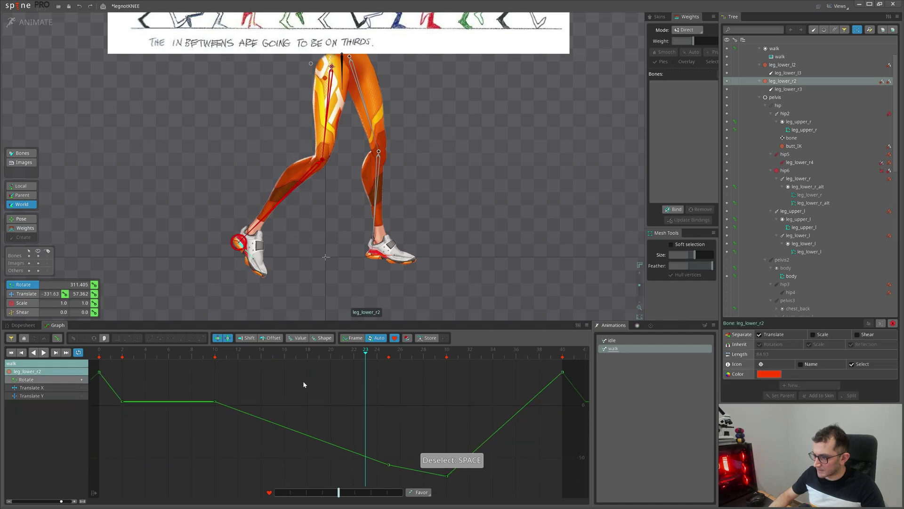
# Step: Isolate the Translate Y curve, set its frame 30 key to Bezier, and play the animation back
pyautogui.click(81, 396)
pyautogui.click(401, 384)
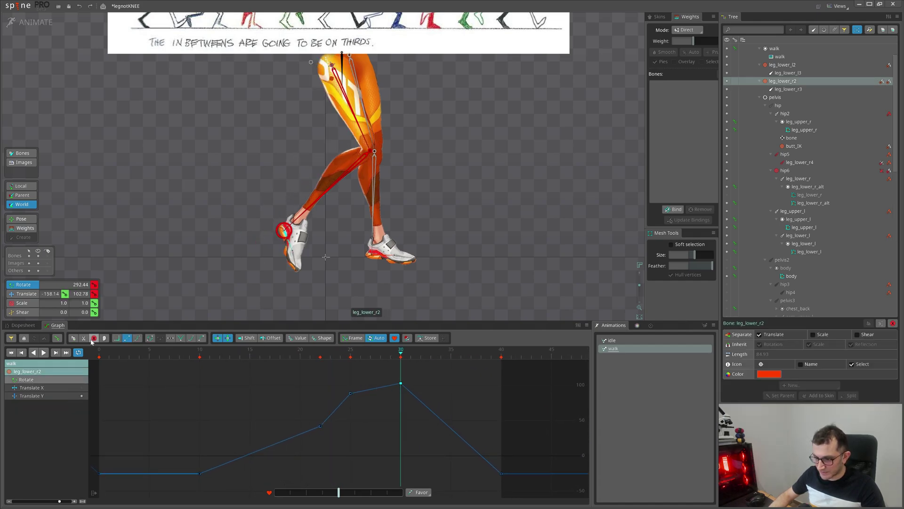
pyautogui.moveTo(404, 354); pyautogui.dragTo(462, 366)
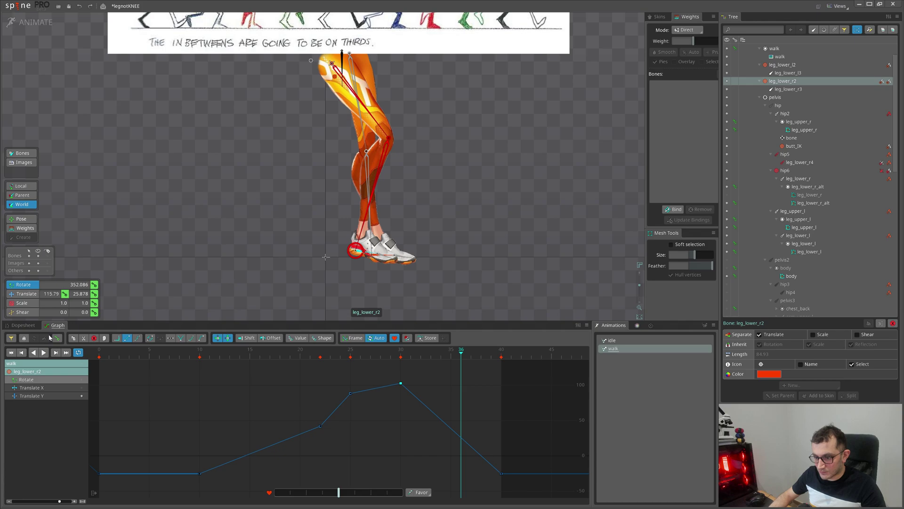
pyautogui.click(137, 339)
pyautogui.moveTo(401, 356); pyautogui.dragTo(502, 373)
pyautogui.press('d')
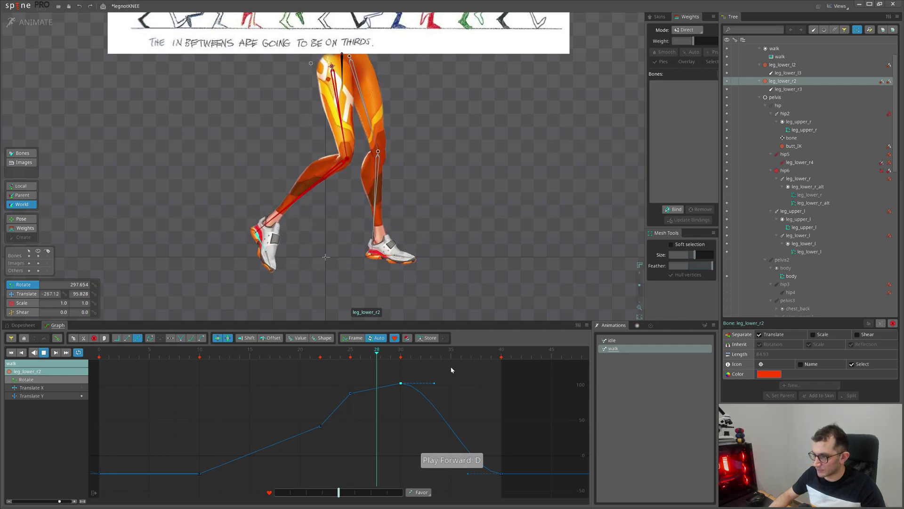
pyautogui.press('d')
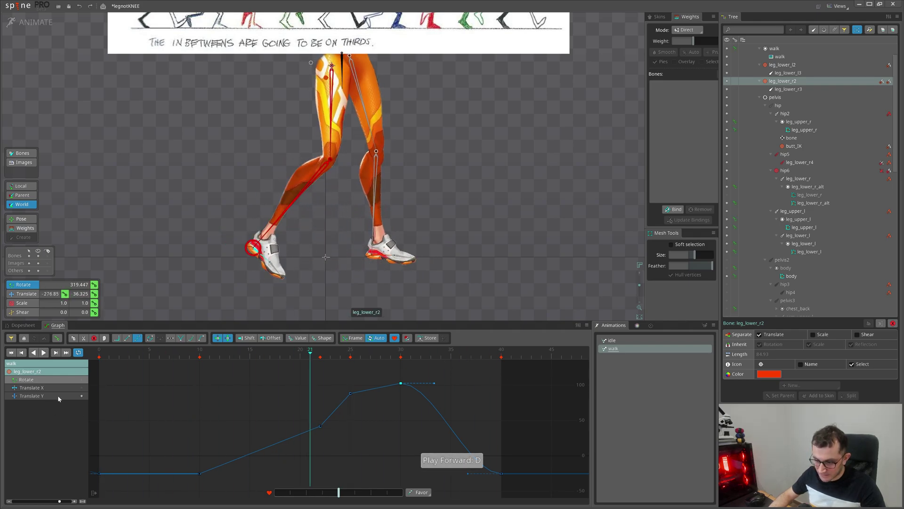
# Step: Isolate the Translate X curve and scrub the right foot's travel between frames 0 and 25
pyautogui.click(81, 389)
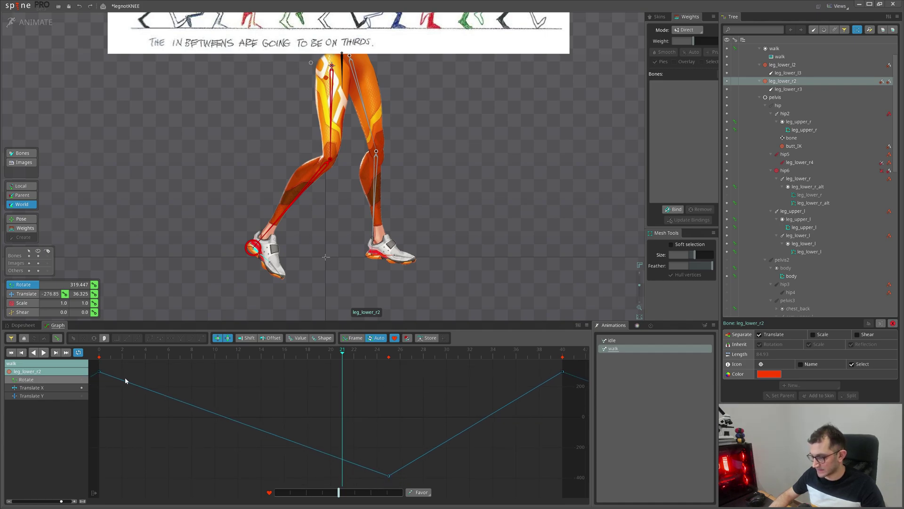
pyautogui.moveTo(115, 353)
pyautogui.mouseDown()
pyautogui.moveTo(98, 355)
pyautogui.moveTo(387, 374)
pyautogui.moveTo(109, 364)
pyautogui.mouseUp()
pyautogui.click(391, 351)
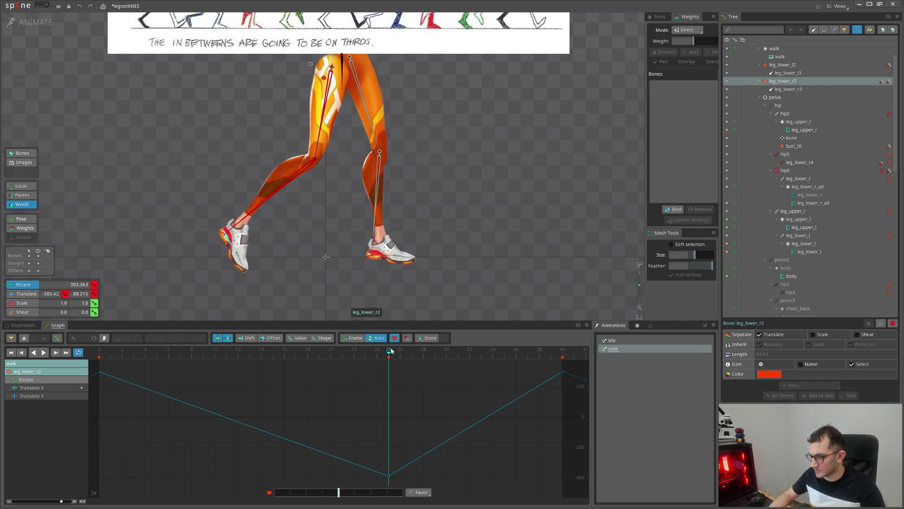
pyautogui.moveTo(111, 354); pyautogui.dragTo(386, 368)
# Step: Try Bezier interpolation on the Translate X key at frame 0 and undo it
pyautogui.click(99, 371)
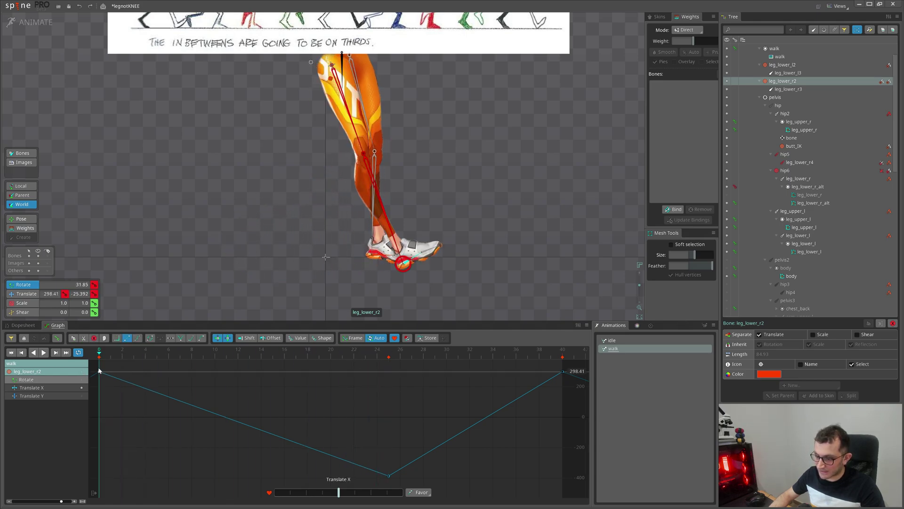
pyautogui.click(137, 337)
pyautogui.hotkey('ctrl', 'z')
# Step: Set the Translate X key at frame 25 to Bezier and play the walk to check the forward swing
pyautogui.moveTo(139, 361); pyautogui.dragTo(327, 366)
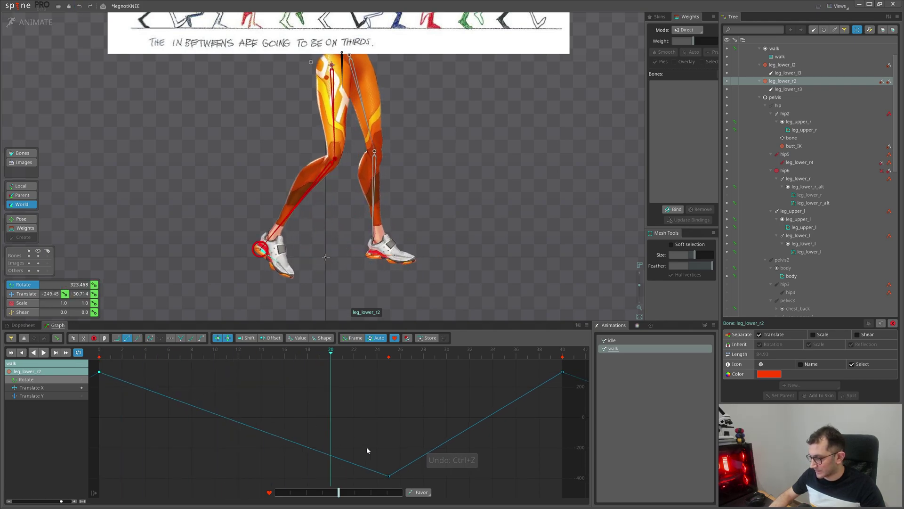
pyautogui.click(389, 476)
pyautogui.moveTo(393, 447); pyautogui.dragTo(336, 444)
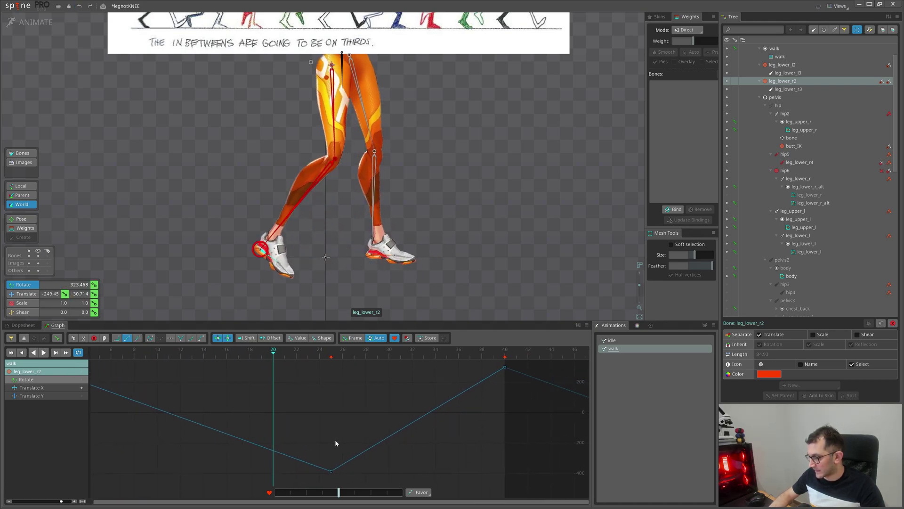
pyautogui.doubleClick(331, 472)
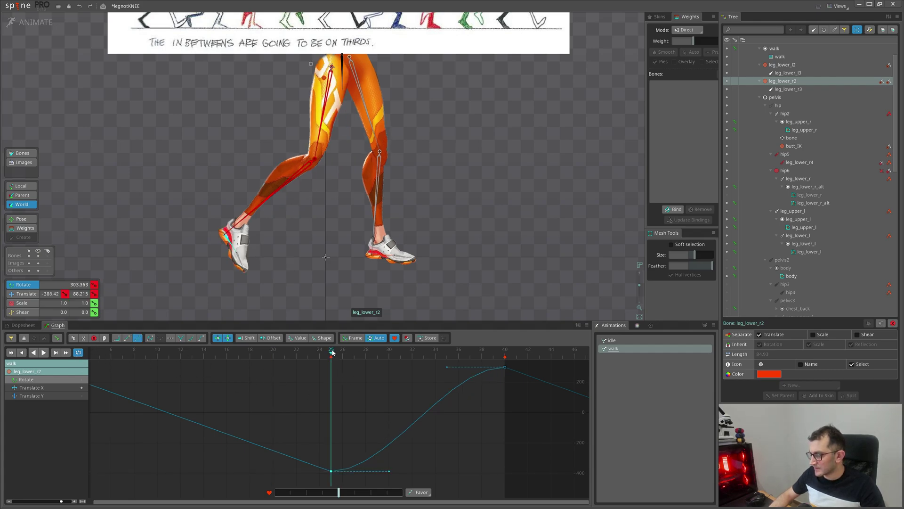
pyautogui.moveTo(333, 352); pyautogui.dragTo(504, 363)
pyautogui.press('d')
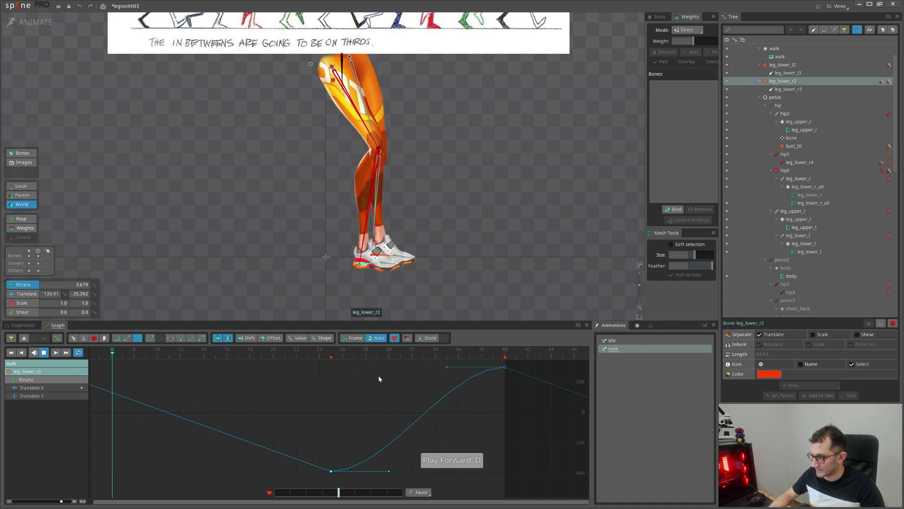
pyautogui.press('d')
# Step: Display all leg_lower_r2 curves together and select the Translate Y key at frame 22
pyautogui.moveTo(323, 352); pyautogui.dragTo(329, 351)
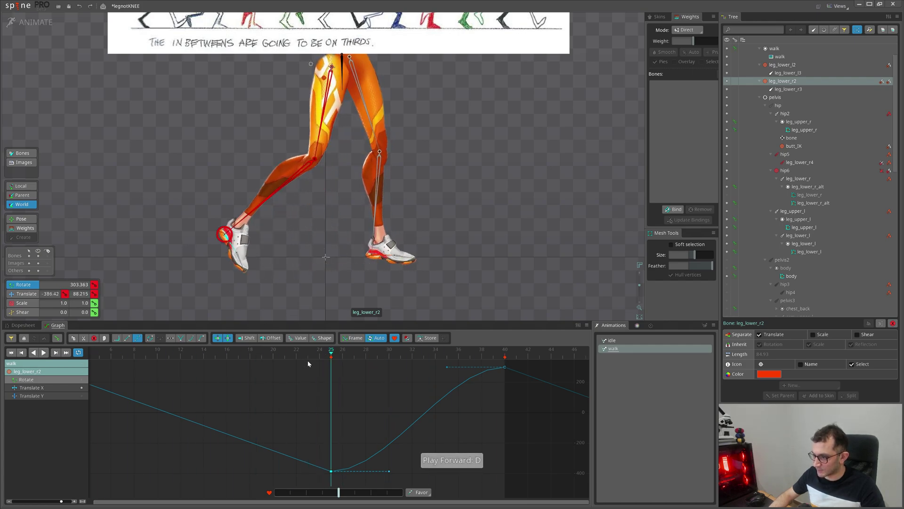
pyautogui.scroll(2, 236, 317)
pyautogui.scroll(-2, 235, 317)
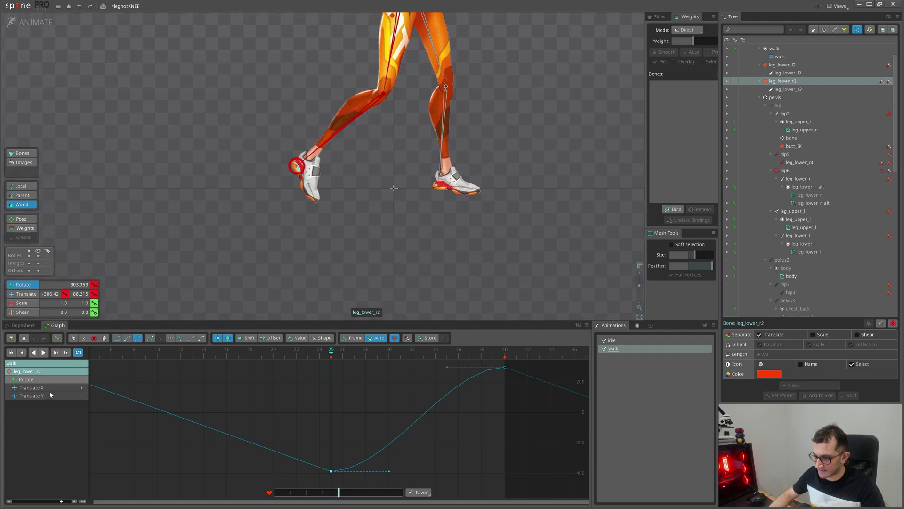
pyautogui.click(82, 363)
pyautogui.moveTo(381, 243); pyautogui.dragTo(351, 258)
pyautogui.moveTo(389, 357); pyautogui.dragTo(380, 375)
pyautogui.click(354, 412)
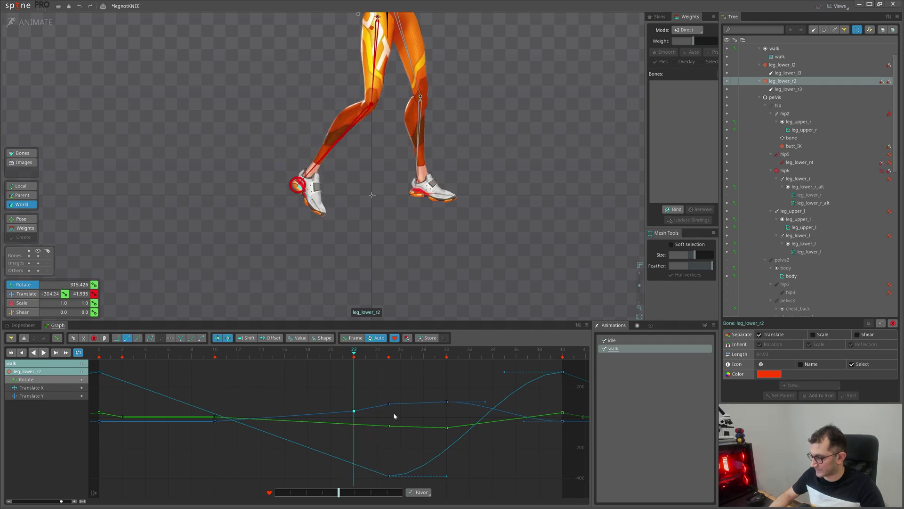
# Step: Isolate Translate Y, set the Bezier handles of the keys at frames 22, 25 and 30 to automatic, and play the result
pyautogui.click(81, 396)
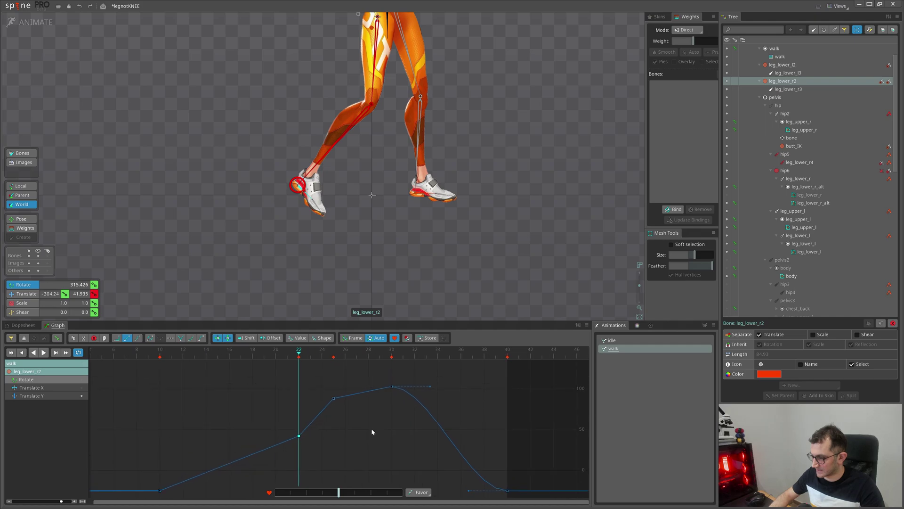
pyautogui.click(333, 399)
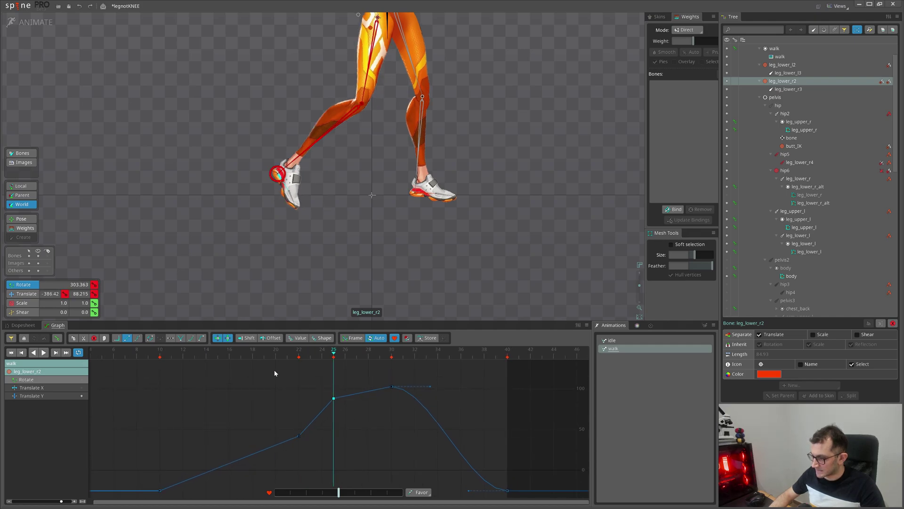
pyautogui.moveTo(276, 362); pyautogui.dragTo(419, 438)
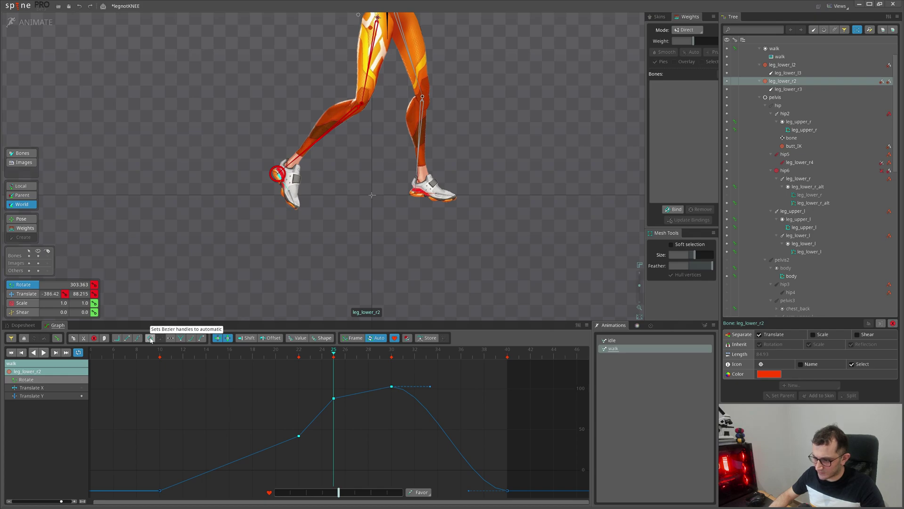
pyautogui.click(150, 338)
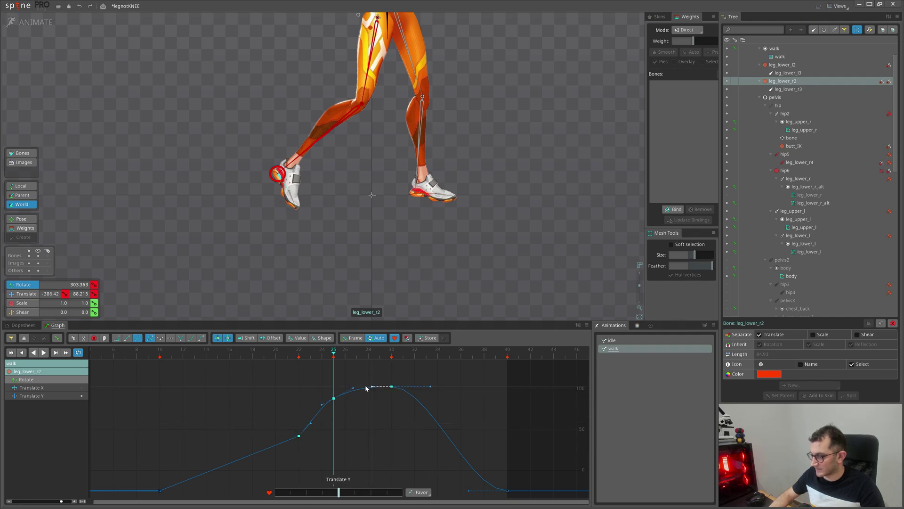
pyautogui.moveTo(309, 355); pyautogui.dragTo(391, 358)
pyautogui.press('d')
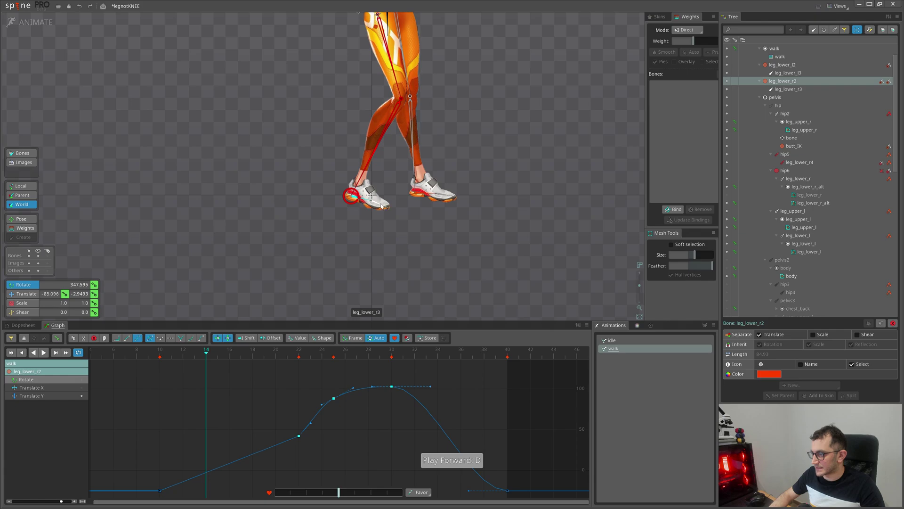
# Step: Key the rotation of toe bone leg_lower_r3 at frame 0, and rotate it to about 358° at frame 3
pyautogui.click(371, 199)
pyautogui.scroll(-2, 153, 354)
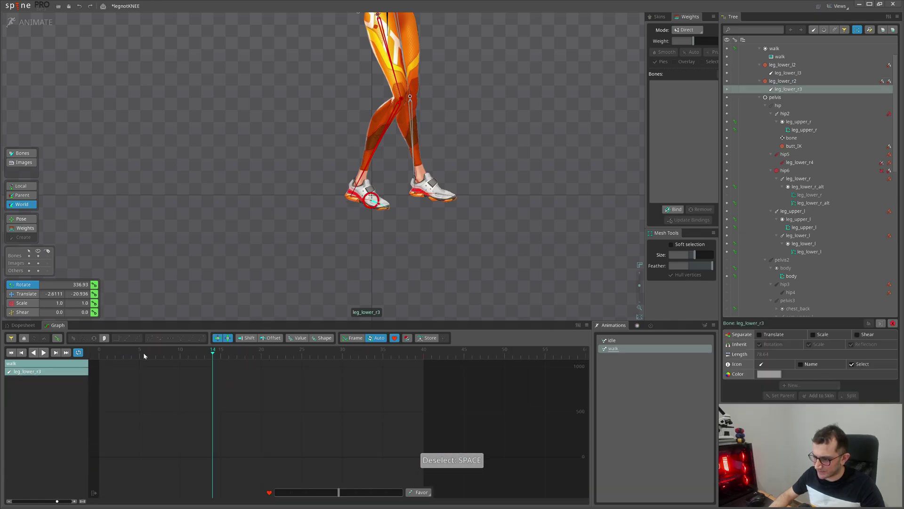
pyautogui.click(99, 352)
pyautogui.click(94, 284)
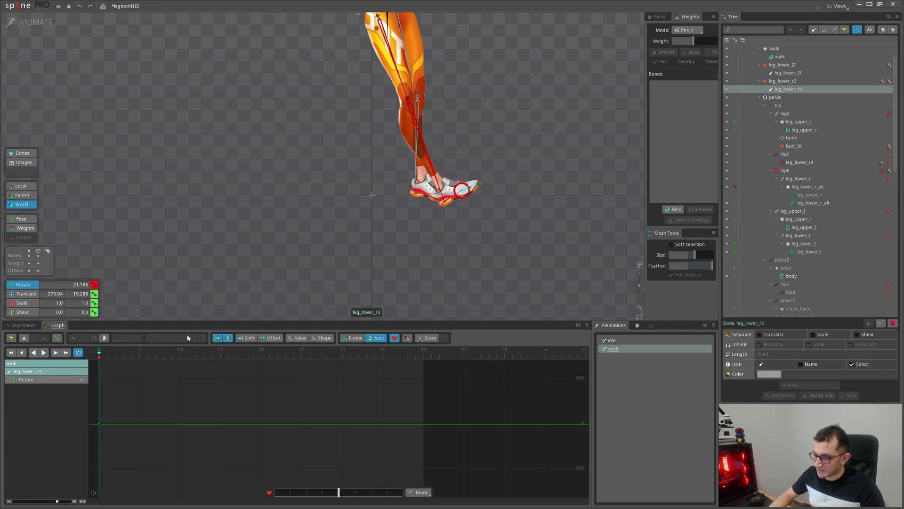
pyautogui.press('c')
pyautogui.moveTo(118, 353); pyautogui.dragTo(123, 352)
pyautogui.press('c')
pyautogui.moveTo(516, 246); pyautogui.dragTo(518, 252)
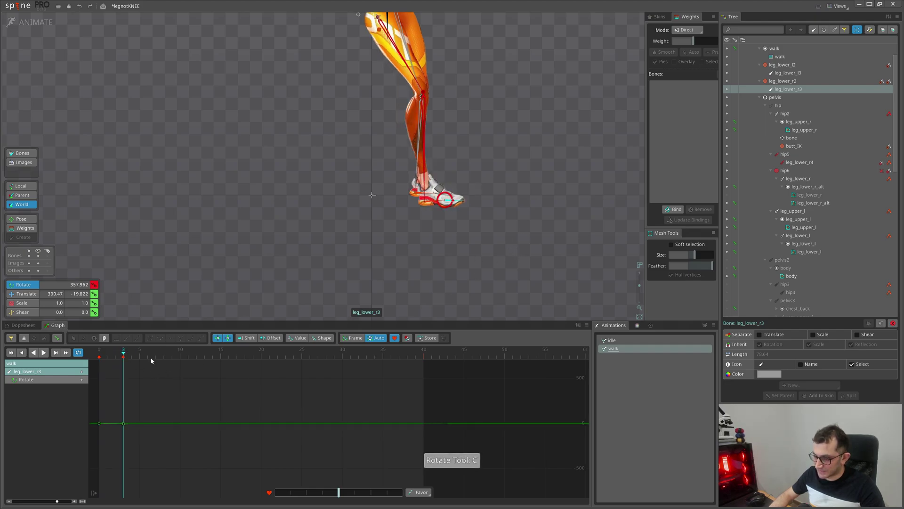
# Step: Key leg_lower_r3's rotation at frame 10, holding the toe pose from frame 3
pyautogui.moveTo(126, 353); pyautogui.dragTo(181, 353)
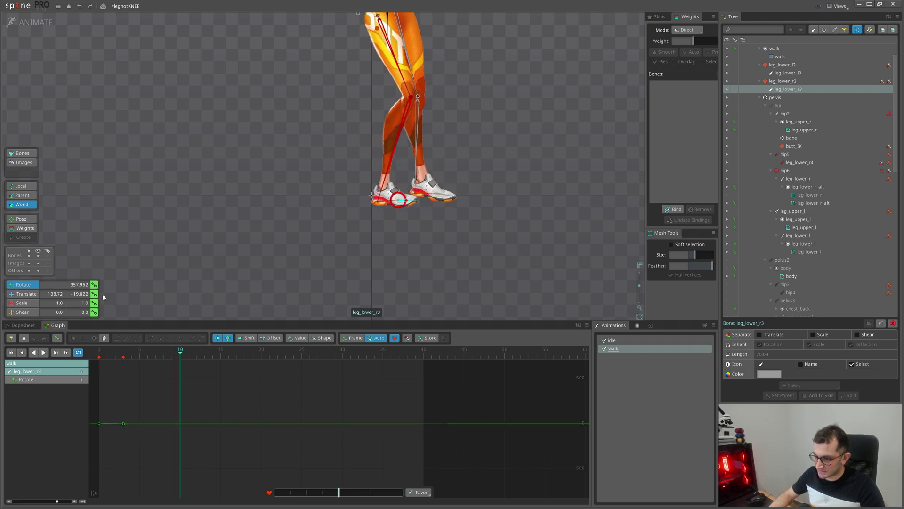
pyautogui.click(123, 424)
pyautogui.click(181, 354)
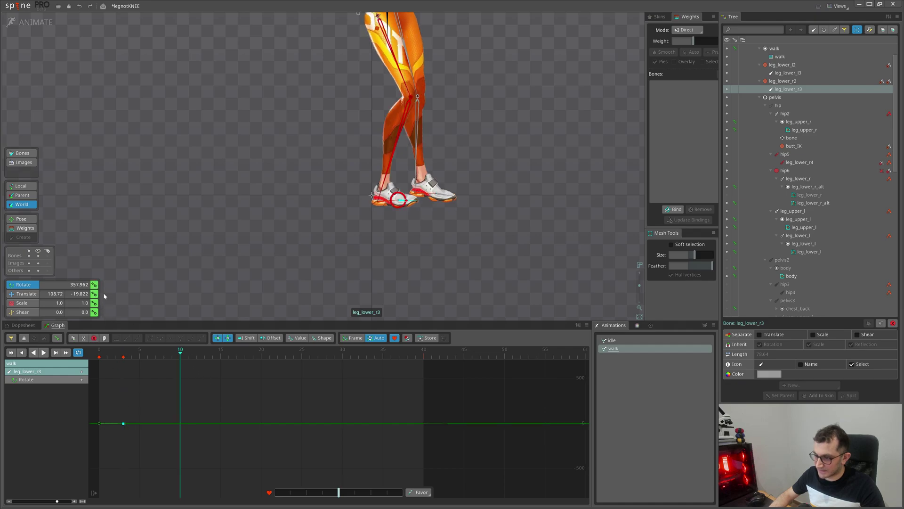
# Step: Bend the toe bone leg_lower_r3 at frame 22, and rotate it to about 292.6° at frame 25
pyautogui.moveTo(181, 352); pyautogui.dragTo(269, 352)
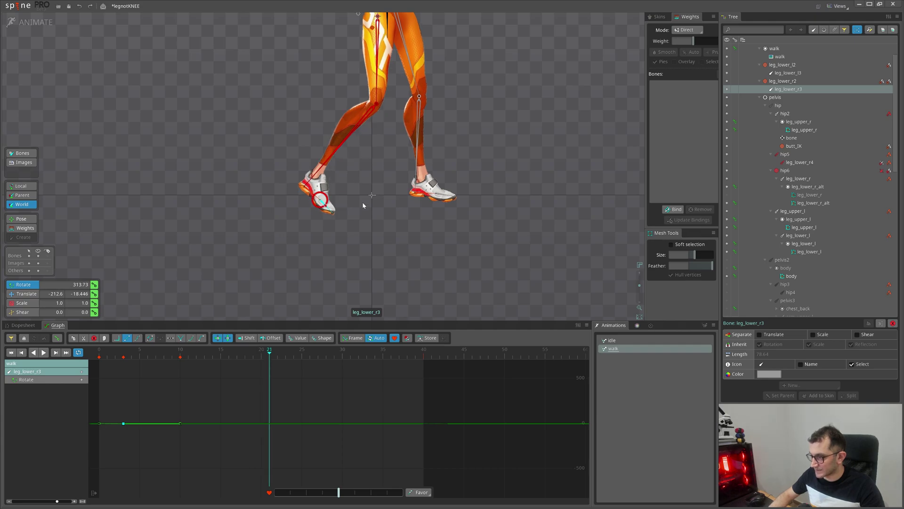
pyautogui.click(277, 352)
pyautogui.scroll(3, 303, 283)
pyautogui.press('c')
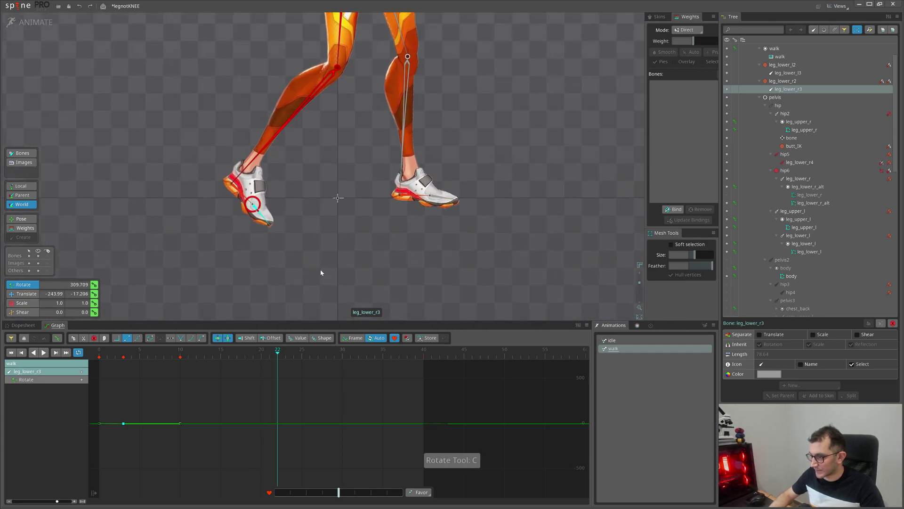
pyautogui.moveTo(319, 271); pyautogui.dragTo(350, 215)
pyautogui.moveTo(284, 355); pyautogui.dragTo(305, 355)
pyautogui.press('c')
pyautogui.moveTo(343, 212); pyautogui.dragTo(330, 255)
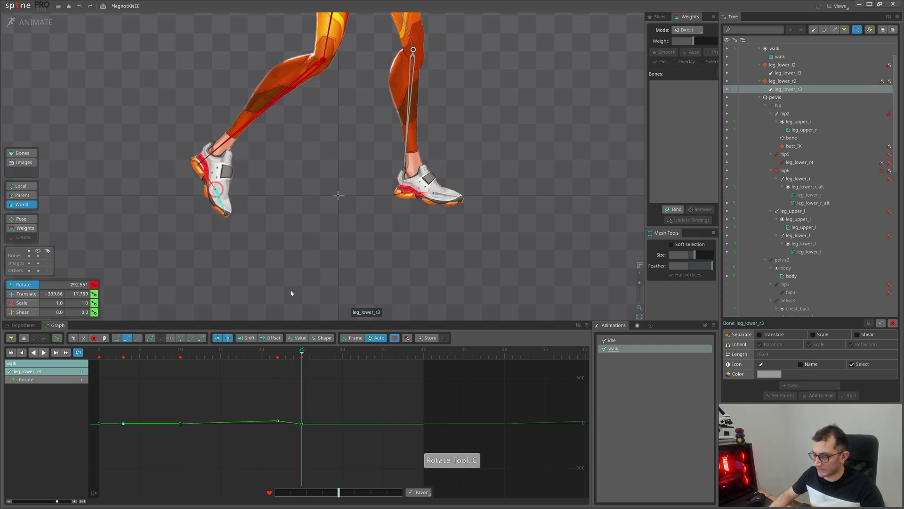
# Step: Copy leg_lower_r3's frame 0 rotation key to frame 40 and play the walk against the reference chart
pyautogui.moveTo(302, 357); pyautogui.dragTo(358, 363)
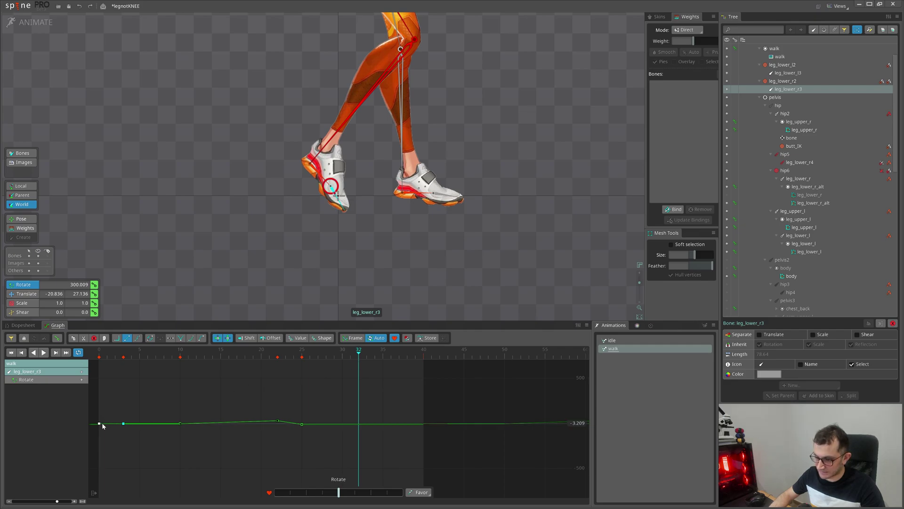
pyautogui.hotkey('ctrl', 'c')
pyautogui.press('End')
pyautogui.hotkey('ctrl', 'v')
pyautogui.press('d')
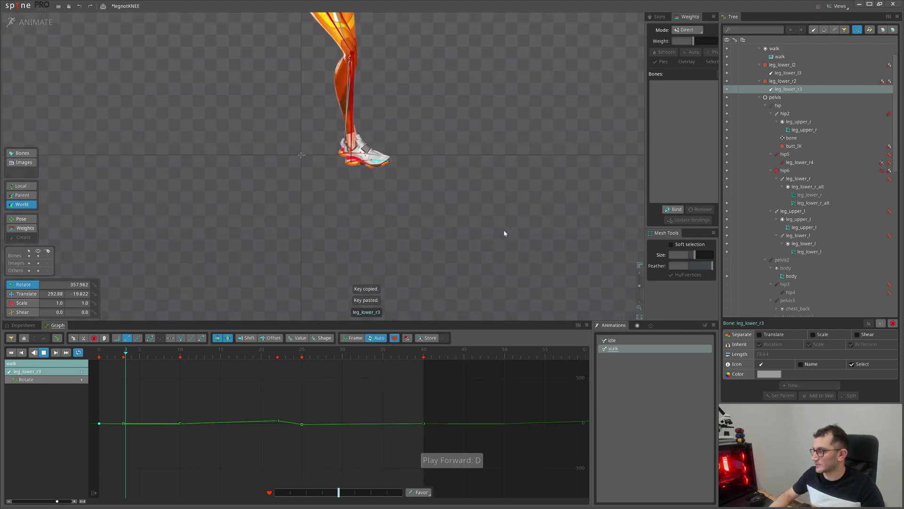
pyautogui.moveTo(455, 212); pyautogui.dragTo(454, 284)
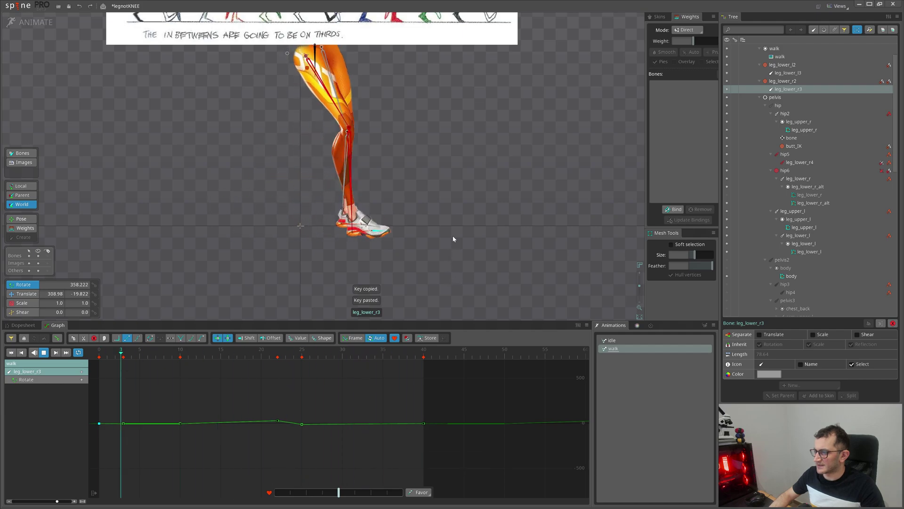
pyautogui.moveTo(448, 214); pyautogui.dragTo(428, 275)
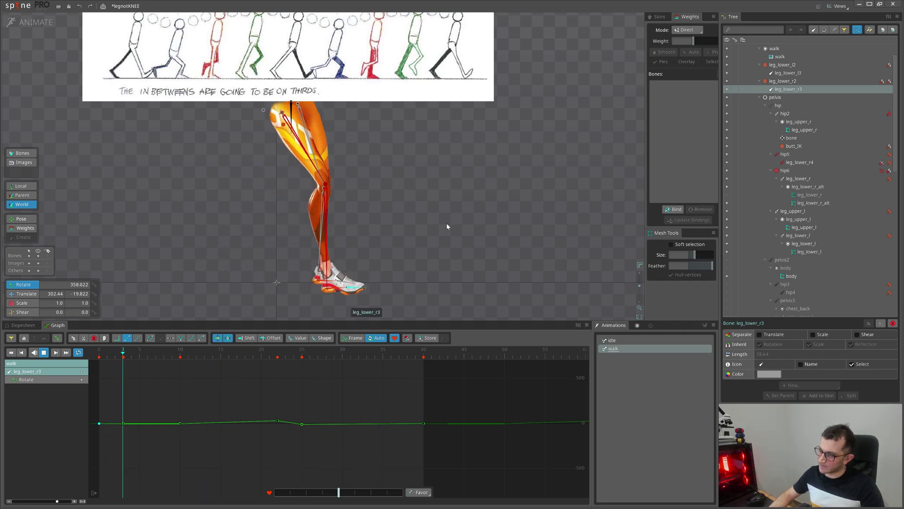
# Step: Isolate leg_lower_r2's Translate Y curve, stretch the frame 40 key's handle back to about frame 32, and play the result
pyautogui.click(371, 285)
pyautogui.click(297, 292)
pyautogui.moveTo(373, 355); pyautogui.dragTo(447, 368)
pyautogui.scroll(3, 346, 279)
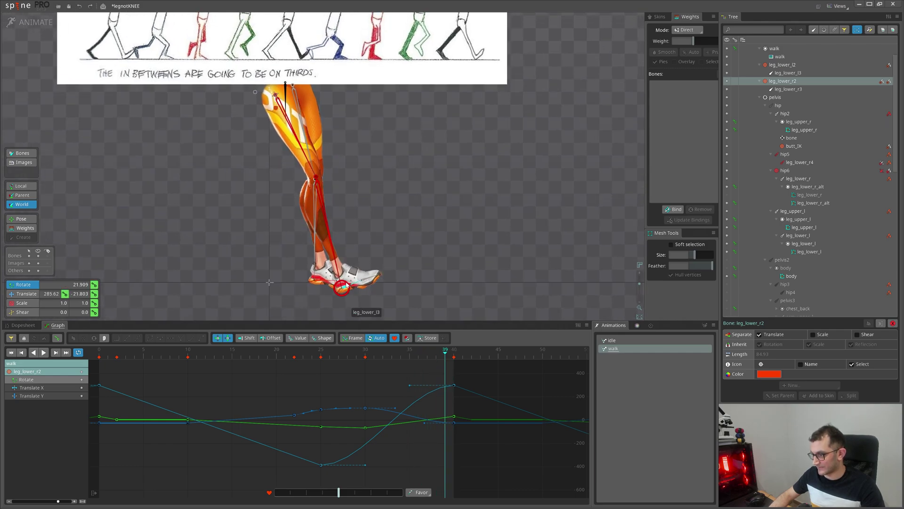
pyautogui.click(81, 396)
pyautogui.moveTo(537, 420); pyautogui.dragTo(354, 403)
pyautogui.moveTo(359, 359)
pyautogui.mouseDown()
pyautogui.moveTo(335, 361)
pyautogui.moveTo(392, 356)
pyautogui.moveTo(369, 356)
pyautogui.mouseUp()
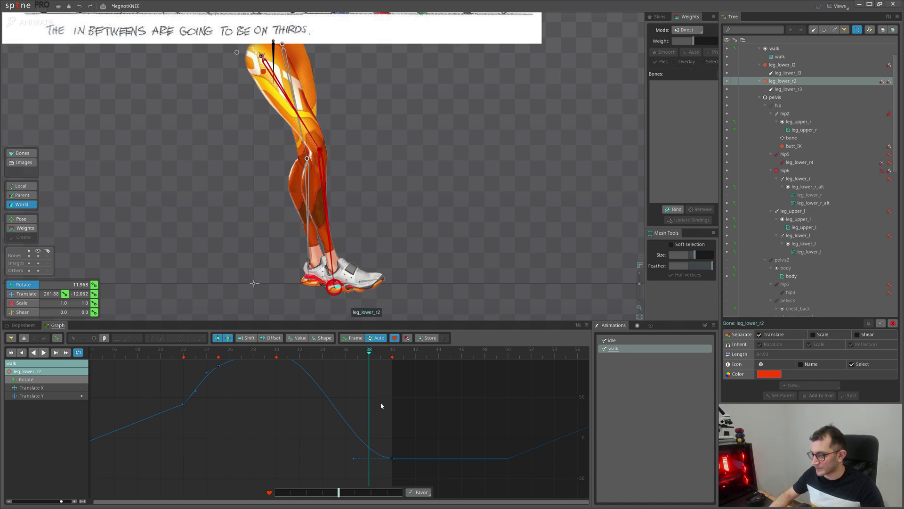
pyautogui.moveTo(355, 461); pyautogui.dragTo(296, 461)
pyautogui.moveTo(267, 354); pyautogui.dragTo(377, 379)
pyautogui.press('d')
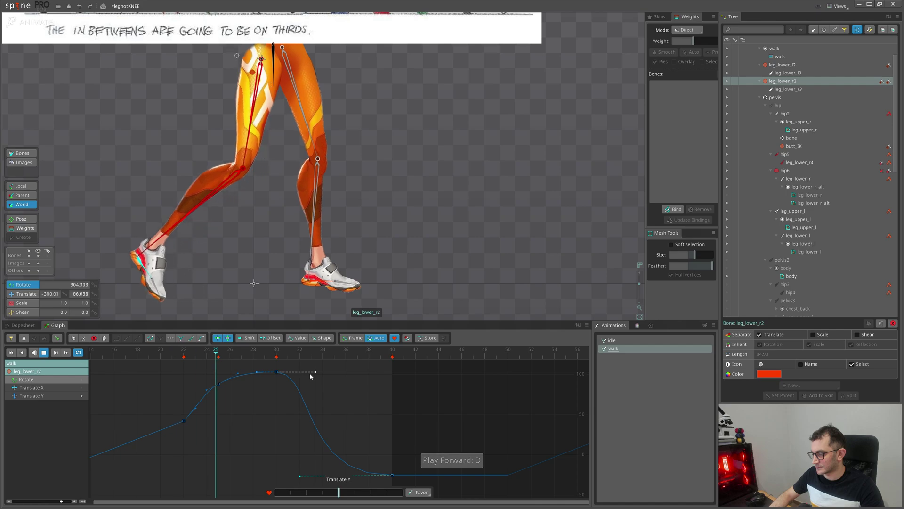
pyautogui.press('d')
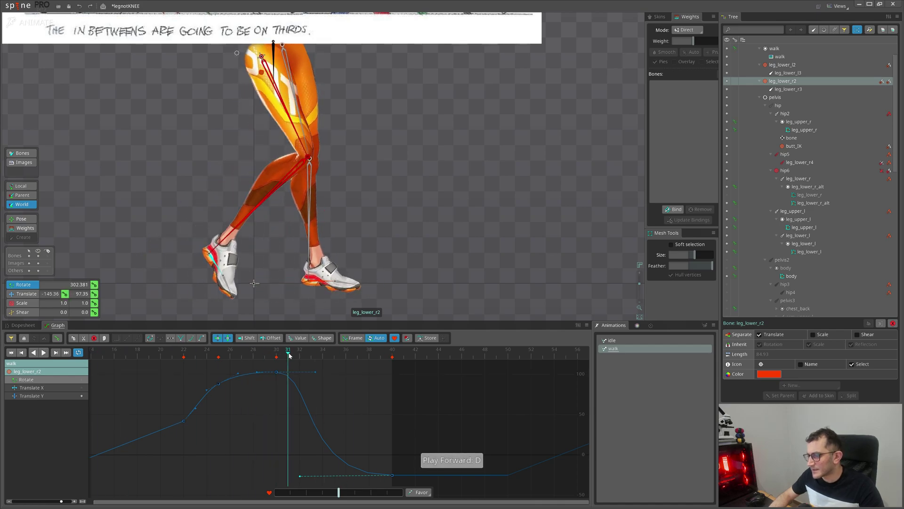
# Step: Isolate Translate X, move the leg_lower_r2 target to X 294.57 at frame 40, copy that key to frame 0, and play it
pyautogui.moveTo(291, 356); pyautogui.dragTo(389, 376)
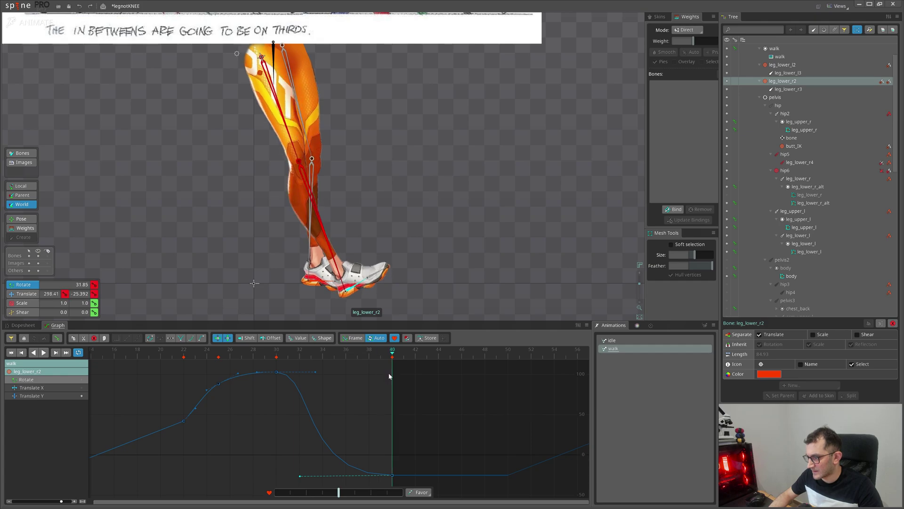
pyautogui.click(83, 388)
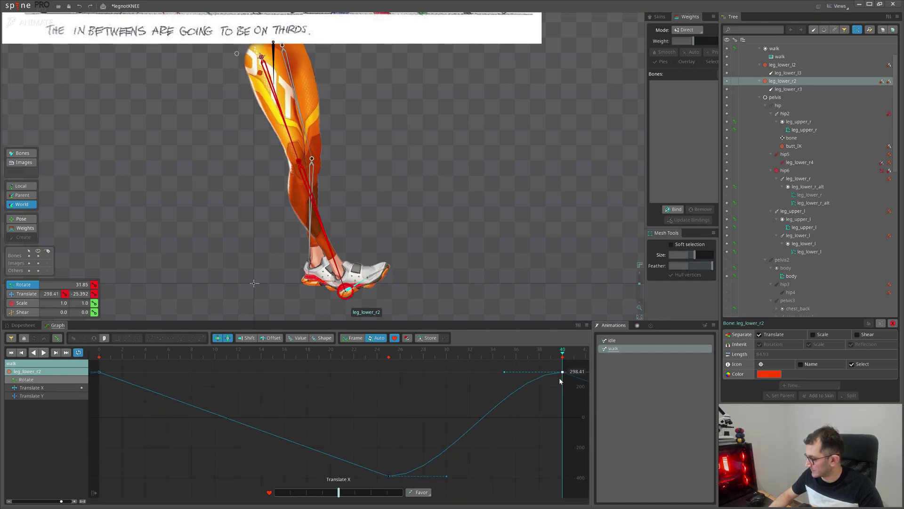
pyautogui.press('v')
pyautogui.moveTo(357, 293); pyautogui.dragTo(355, 292)
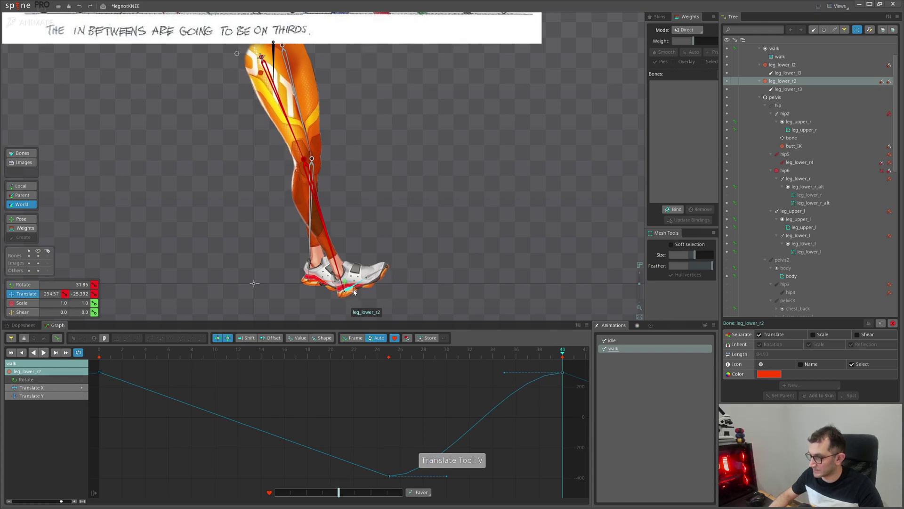
pyautogui.click(562, 373)
pyautogui.click(98, 353)
pyautogui.hotkey('ctrl', 'v')
pyautogui.press('d')
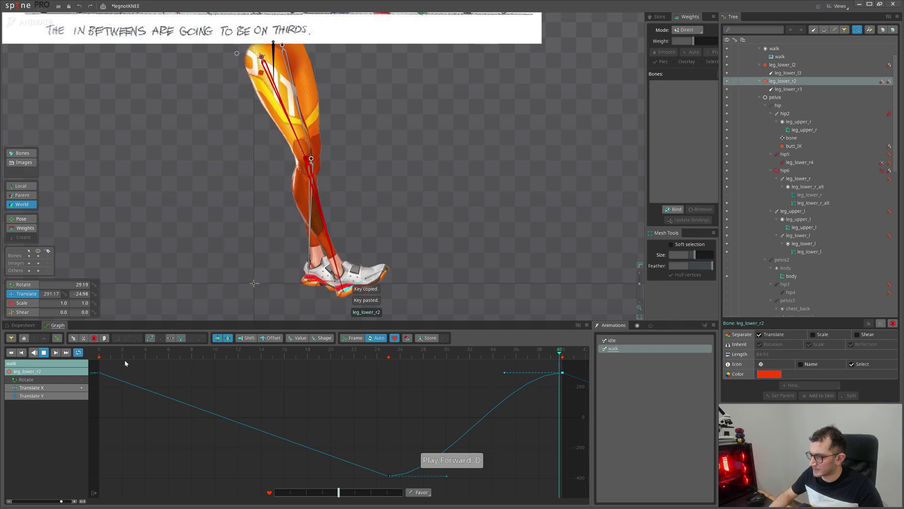
pyautogui.press('d')
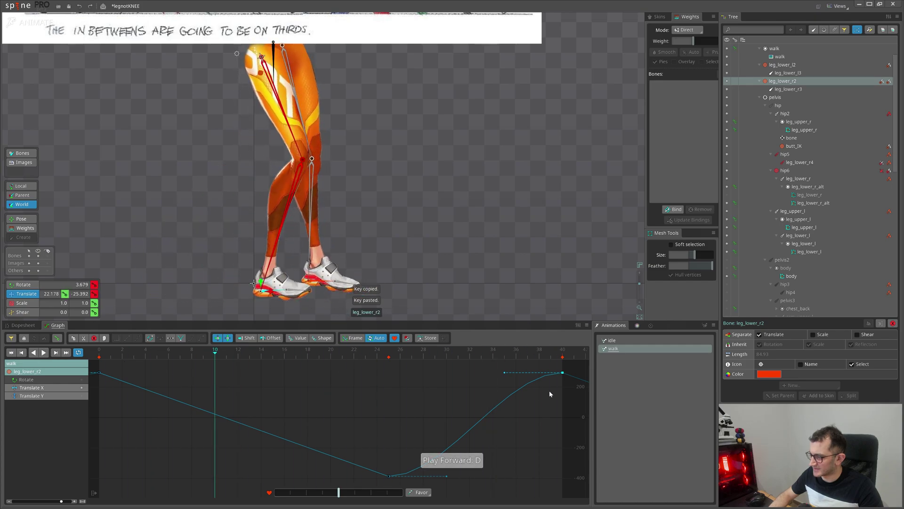
# Step: Shorten the Translate Y handle of leg_lower_r2's frame 40 key to about frame 34, and play the walk against the chart
pyautogui.click(82, 396)
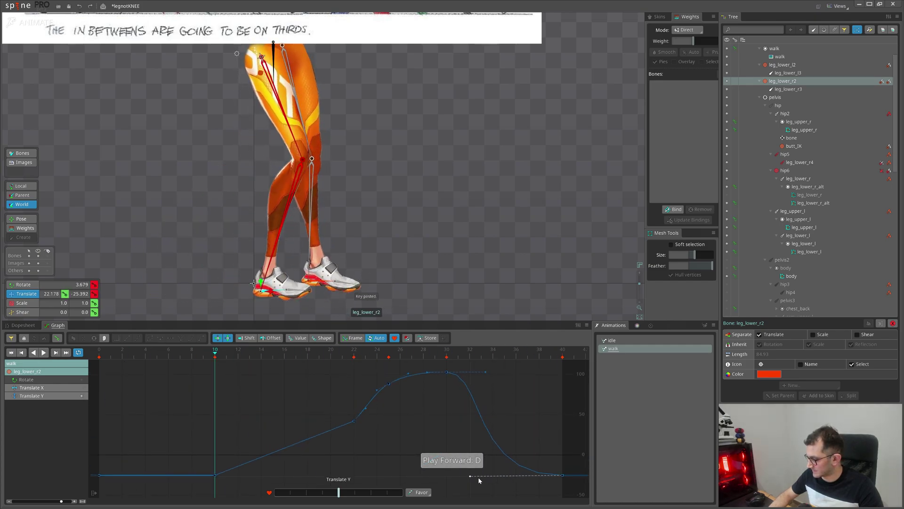
pyautogui.moveTo(478, 479); pyautogui.dragTo(481, 478)
pyautogui.press('d')
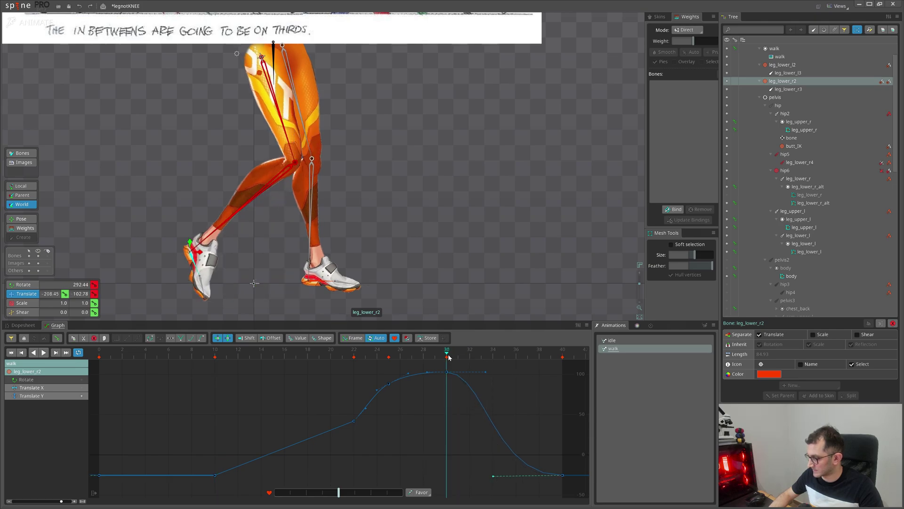
pyautogui.scroll(-2, 476, 199)
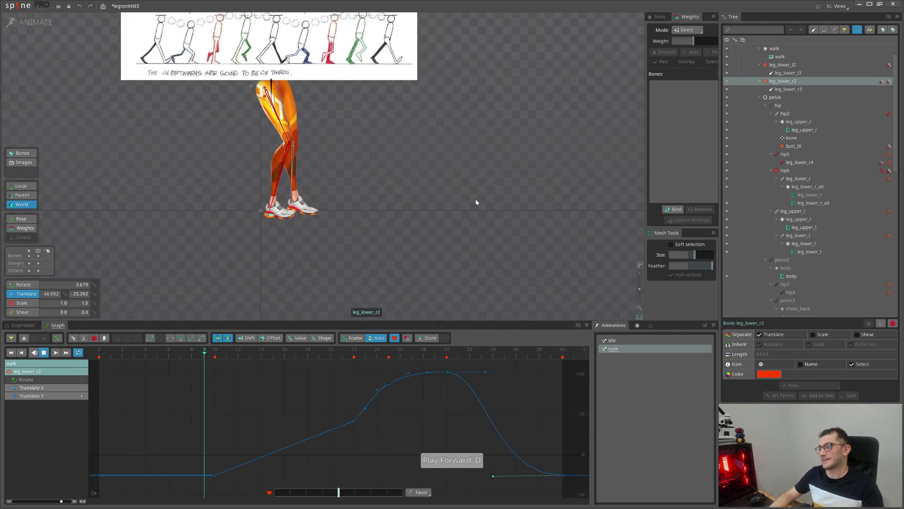
pyautogui.moveTo(440, 189); pyautogui.dragTo(427, 245)
pyautogui.scroll(2, 279, 280)
pyautogui.press('d')
pyautogui.moveTo(377, 306); pyautogui.dragTo(339, 315)
pyautogui.press('d')
pyautogui.press('d')
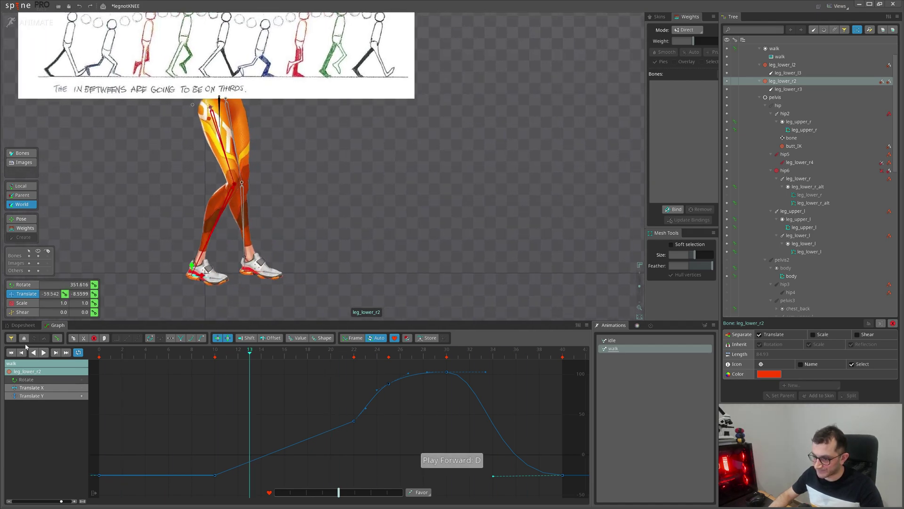
# Step: Copy all leg_lower_r2 keys in the Dopesheet and select the left foot target leg_lower_l2
pyautogui.click(22, 325)
pyautogui.click(258, 423)
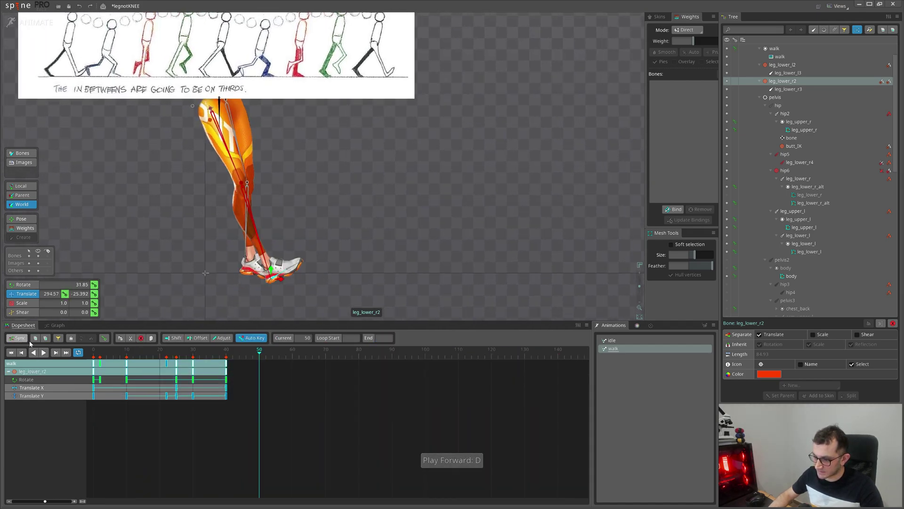
pyautogui.click(245, 270)
# Step: Try to paste the copied keys onto leg_lower_l2 at frame 0, and undo the paste
pyautogui.moveTo(126, 353); pyautogui.dragTo(94, 353)
pyautogui.hotkey('ctrl', 'v')
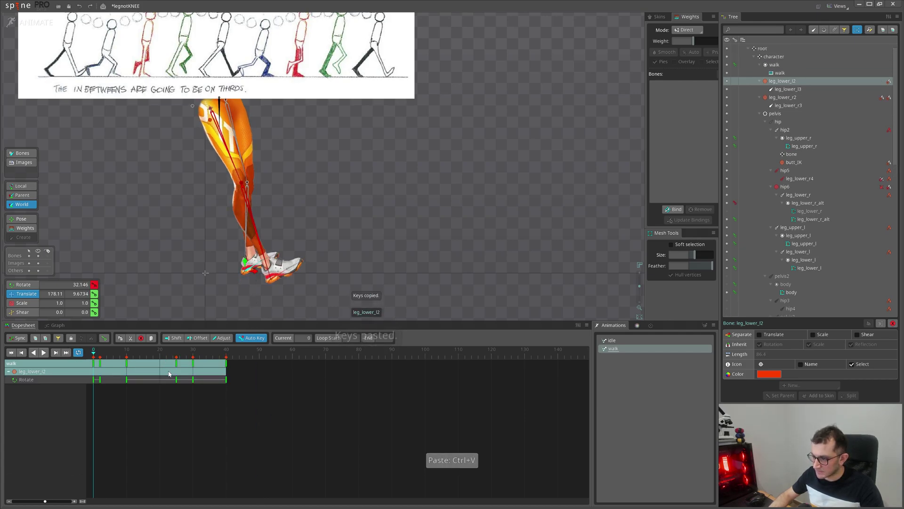
pyautogui.scroll(3, 246, 313)
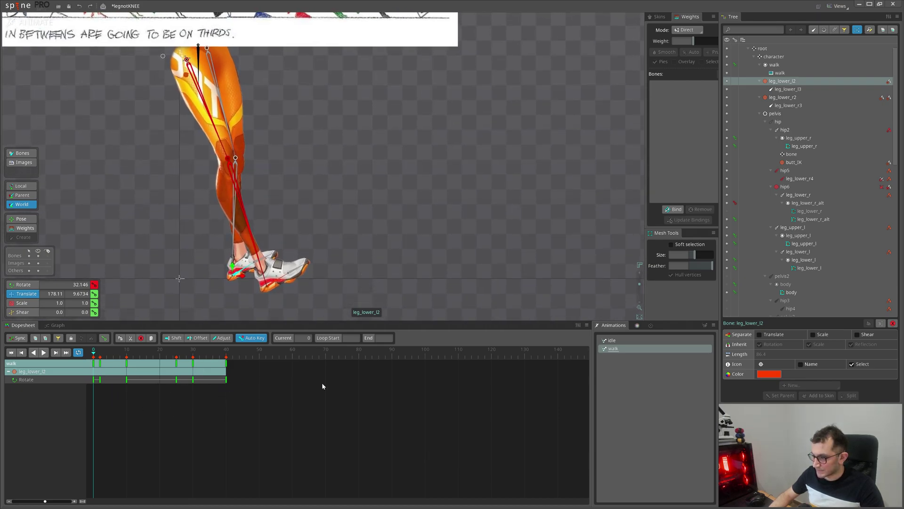
pyautogui.hotkey('ctrl', 'z')
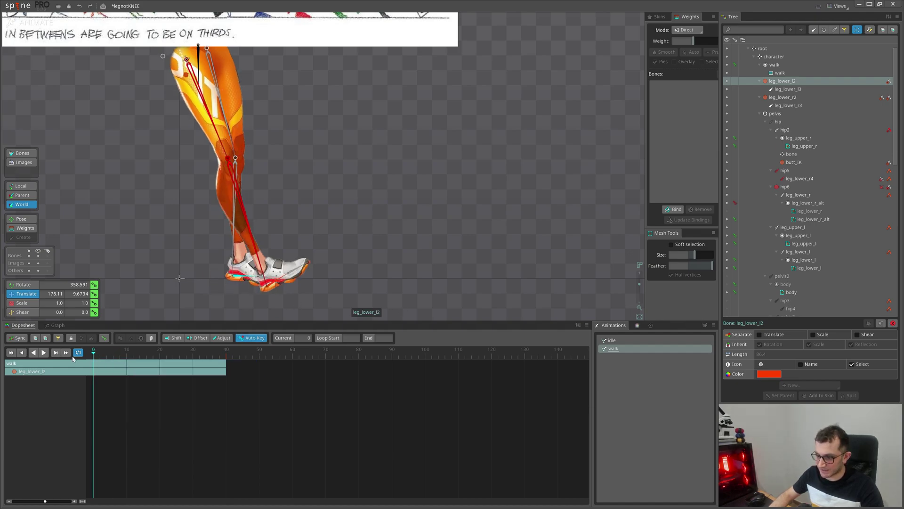
# Step: Enable separate Translate for leg_lower_l2, paste the copied keys at frame 0, and play the walk
pyautogui.moveTo(100, 355); pyautogui.dragTo(92, 355)
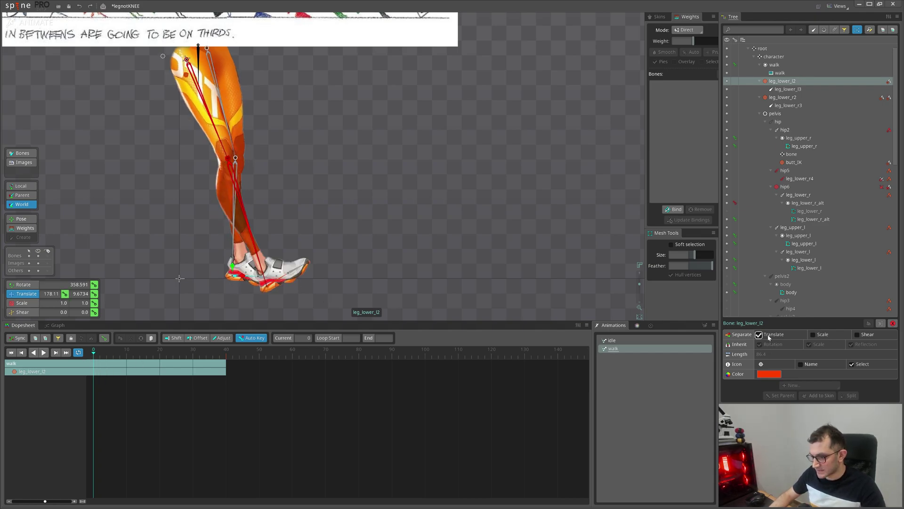
pyautogui.hotkey('ctrl', 'v')
pyautogui.press('d')
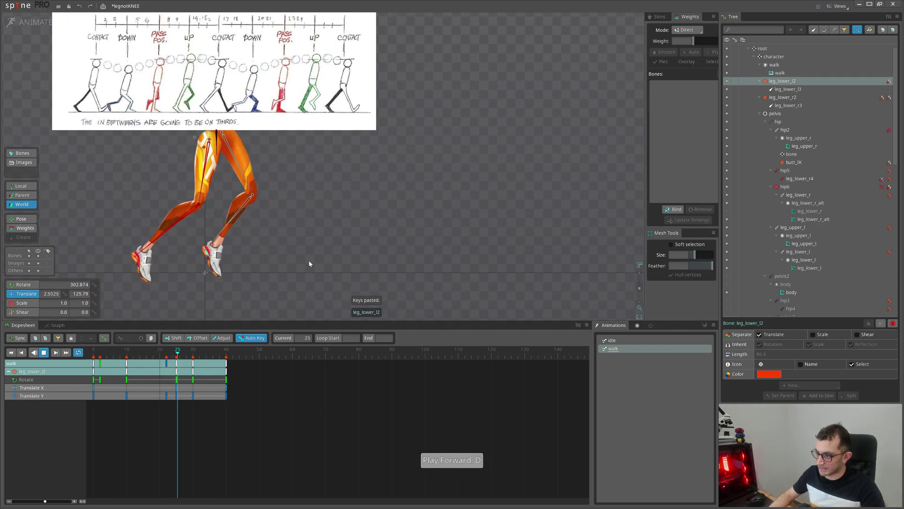
pyautogui.moveTo(311, 265); pyautogui.dragTo(313, 297)
pyautogui.press('d')
pyautogui.press('d')
pyautogui.press('d')
pyautogui.press('space')
pyautogui.press('space')
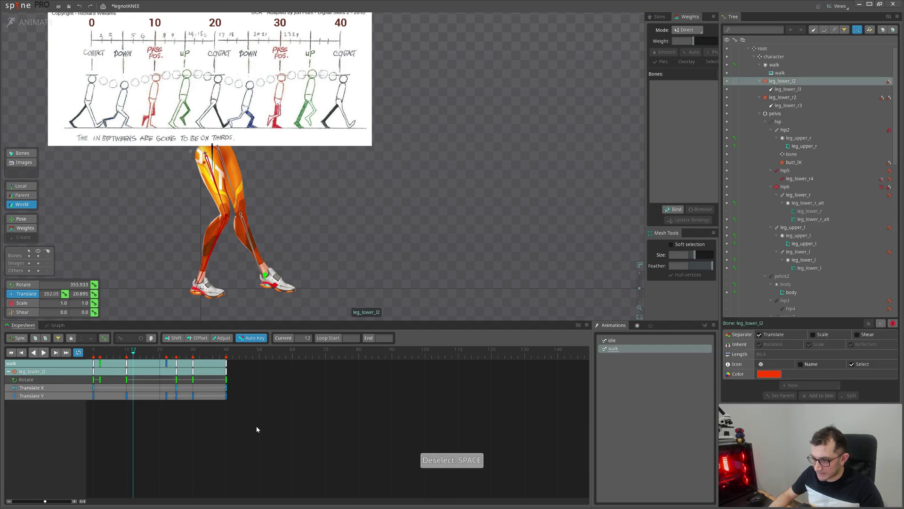
# Step: Select all leg_lower_l2 keys, enable Adjust, and shift the left foot target back to about X 254 at frame 12
pyautogui.moveTo(248, 426); pyautogui.dragTo(79, 365)
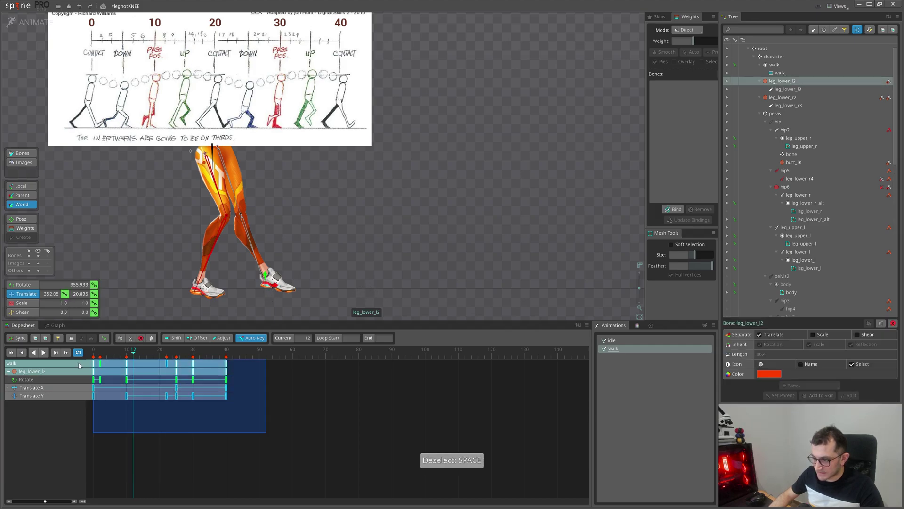
pyautogui.click(222, 338)
pyautogui.scroll(4, 292, 283)
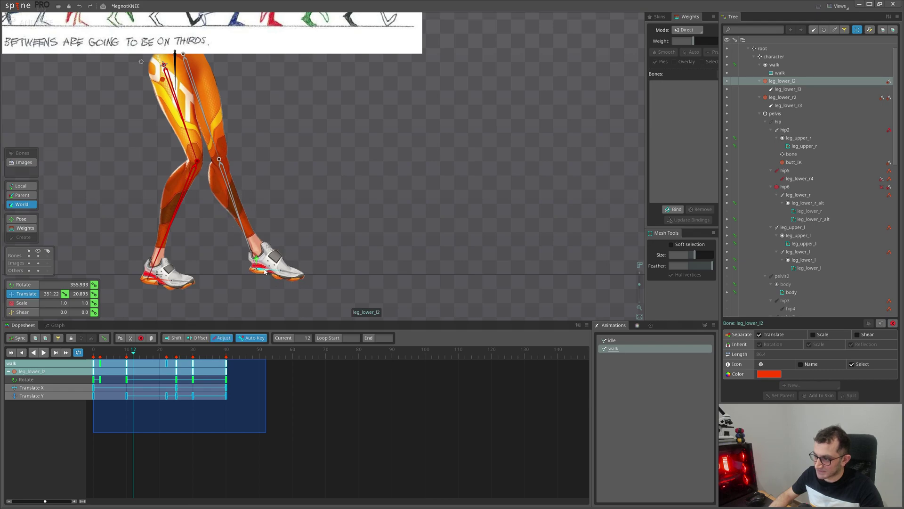
pyautogui.moveTo(264, 272); pyautogui.dragTo(236, 270)
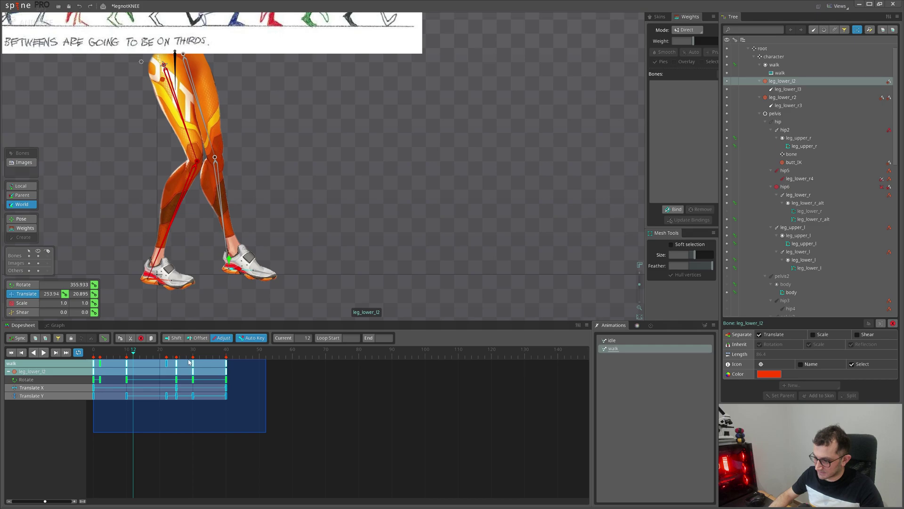
# Step: With Adjust on, shift all leg_lower_l2 keys at frame 0 so the left foot target sits at about X 316, and play the walk
pyautogui.press('d')
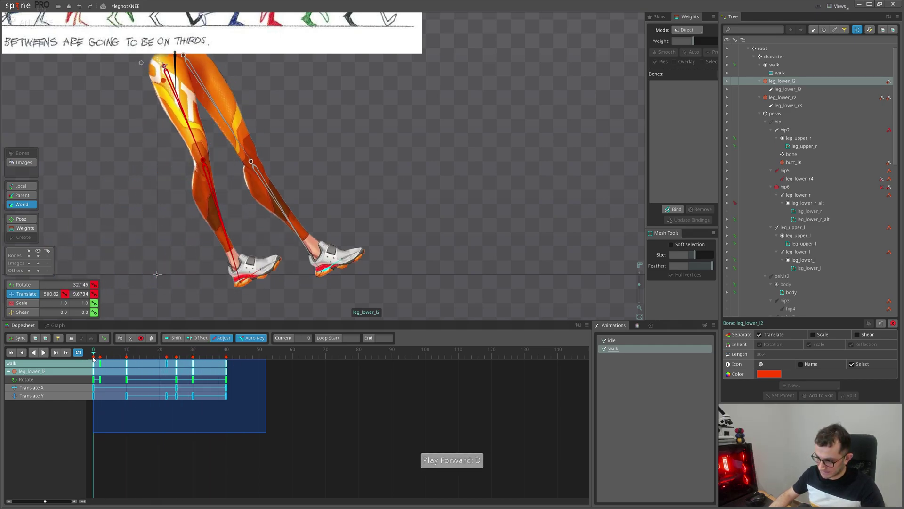
pyautogui.click(137, 359)
pyautogui.moveTo(137, 359); pyautogui.dragTo(88, 353)
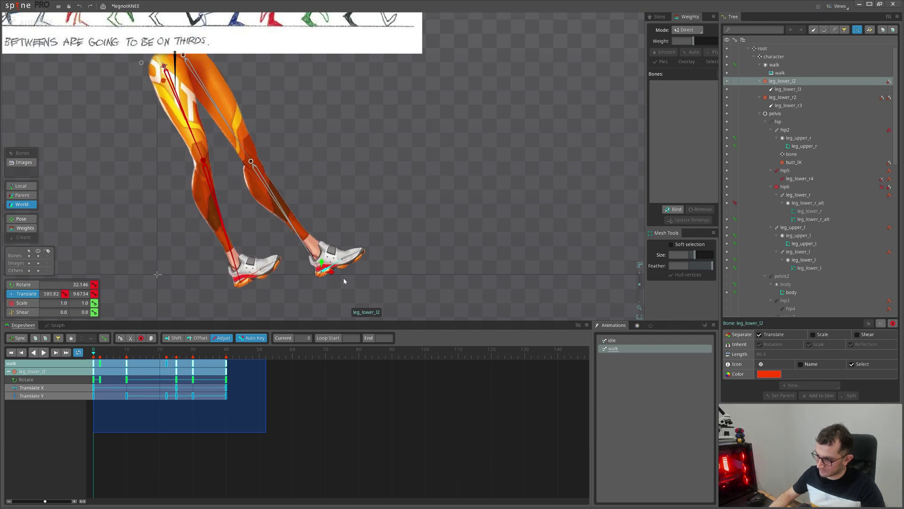
pyautogui.moveTo(329, 273); pyautogui.dragTo(254, 283)
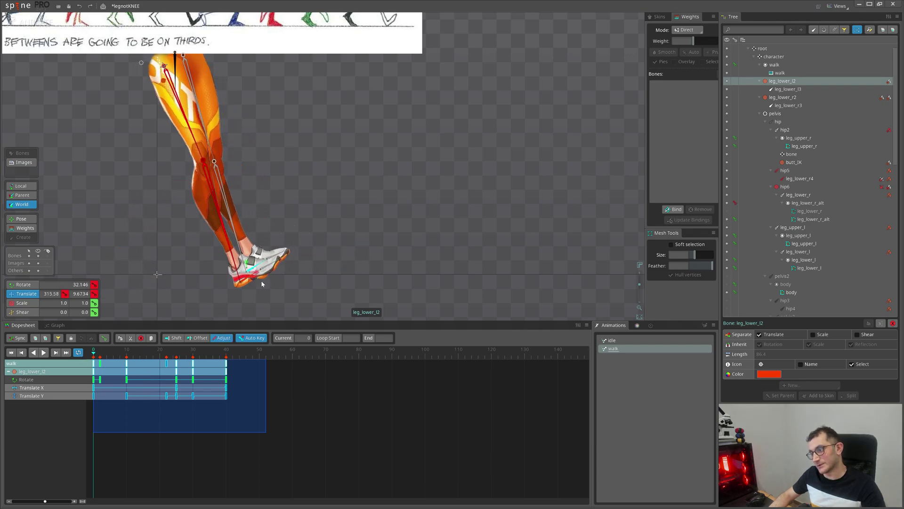
pyautogui.moveTo(348, 279); pyautogui.dragTo(352, 276)
pyautogui.press('d')
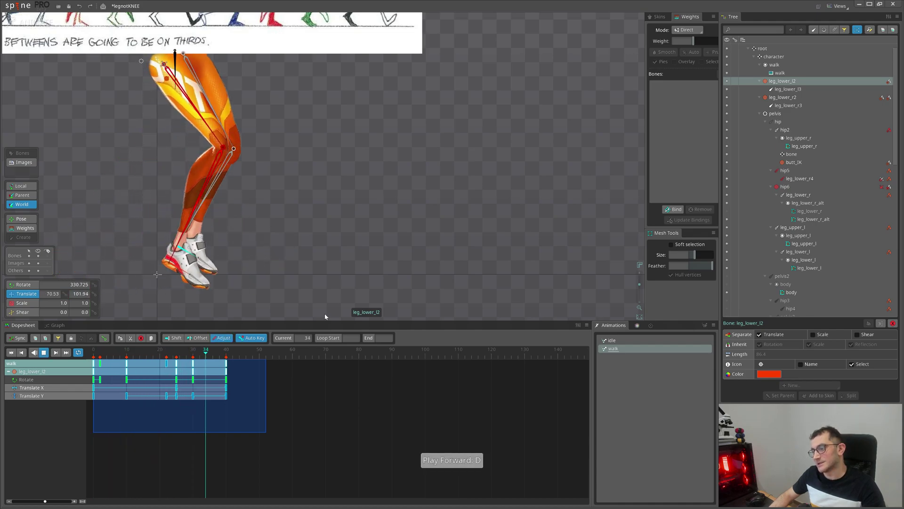
pyautogui.press('d')
# Step: Deselect the keys, move only the left foot target's frame 25 key to about X -305, and play the walk
pyautogui.moveTo(168, 352); pyautogui.dragTo(173, 353)
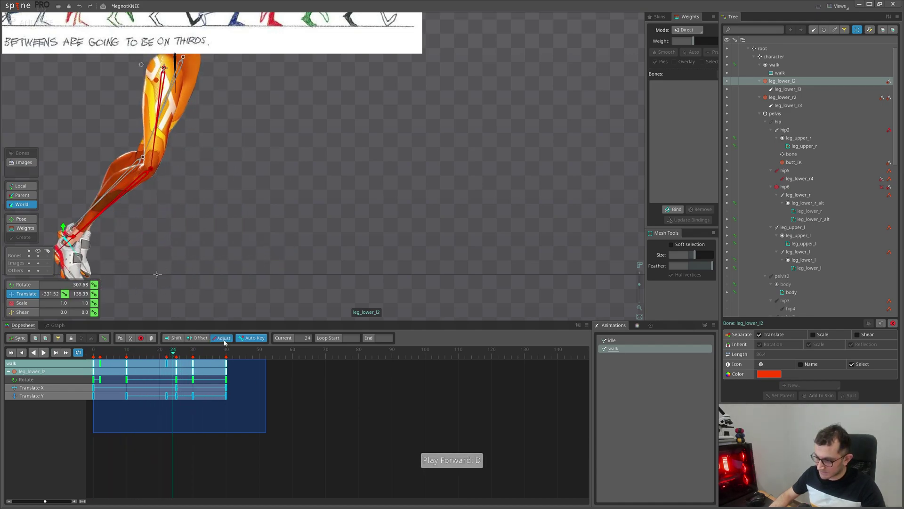
pyautogui.moveTo(96, 352); pyautogui.dragTo(166, 353)
pyautogui.press('space')
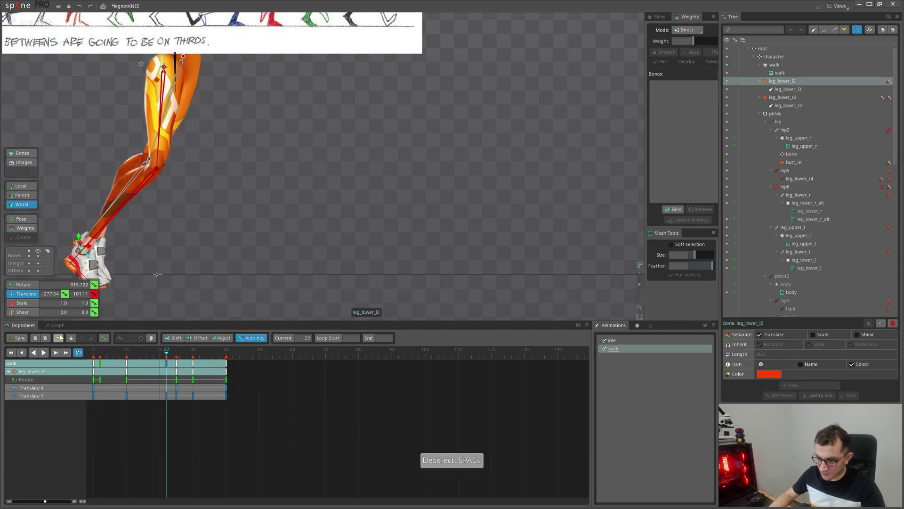
pyautogui.click(59, 338)
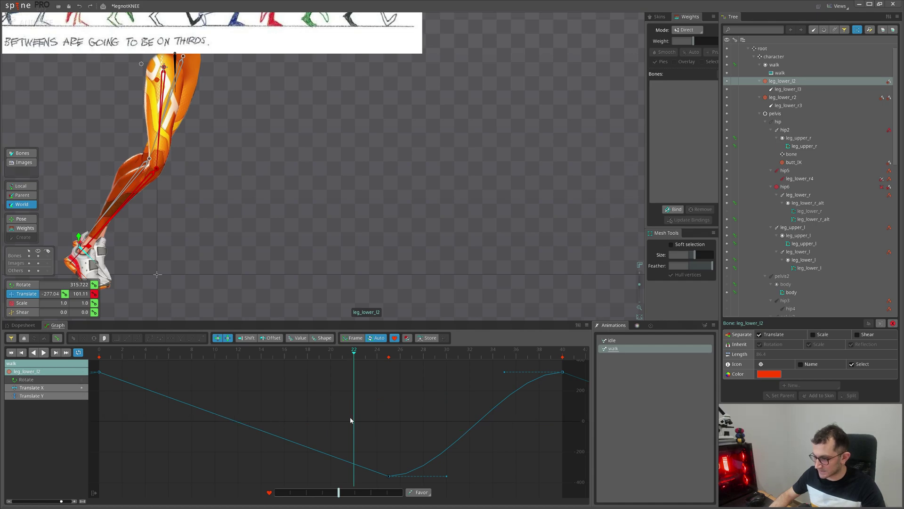
pyautogui.moveTo(353, 359); pyautogui.dragTo(388, 359)
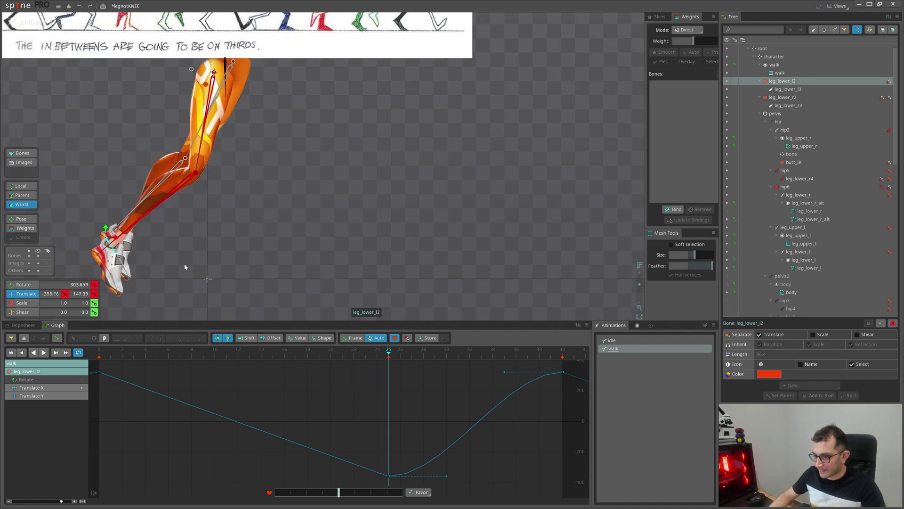
pyautogui.moveTo(119, 243); pyautogui.dragTo(127, 242)
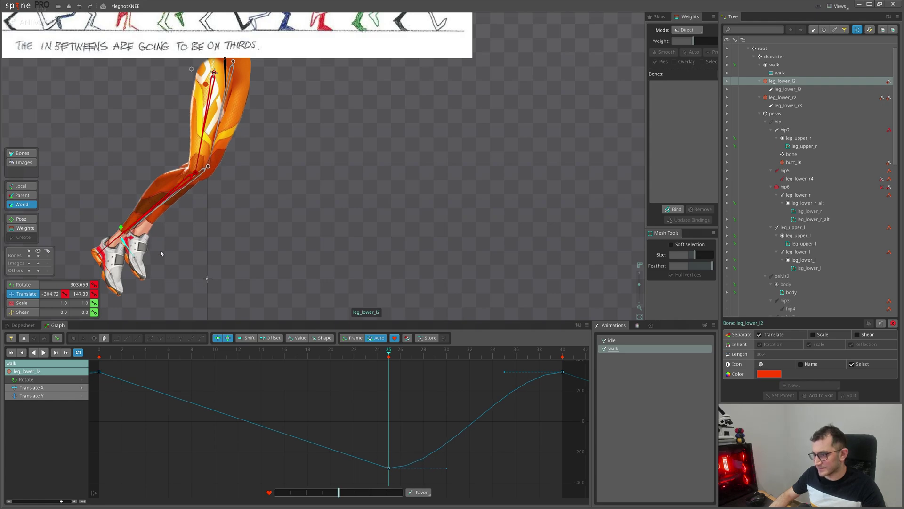
pyautogui.press('d')
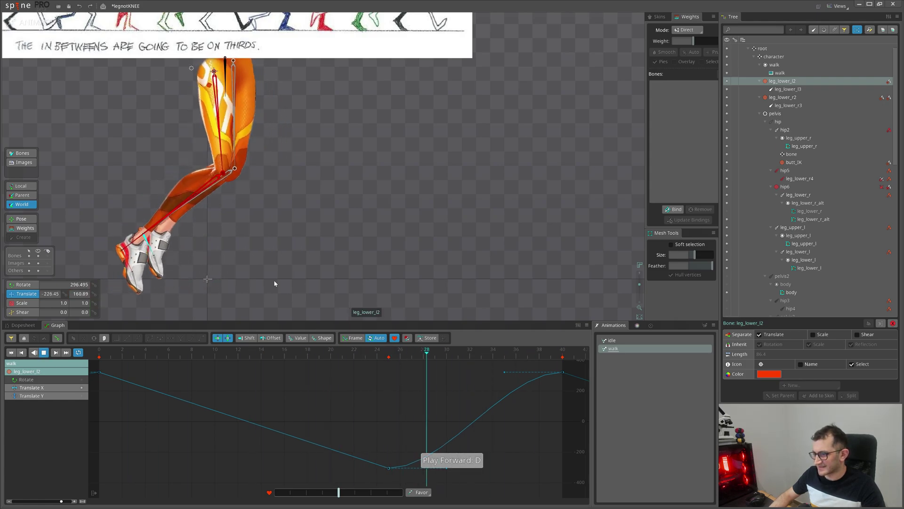
pyautogui.scroll(-4, 358, 225)
pyautogui.moveTo(428, 186); pyautogui.dragTo(353, 276)
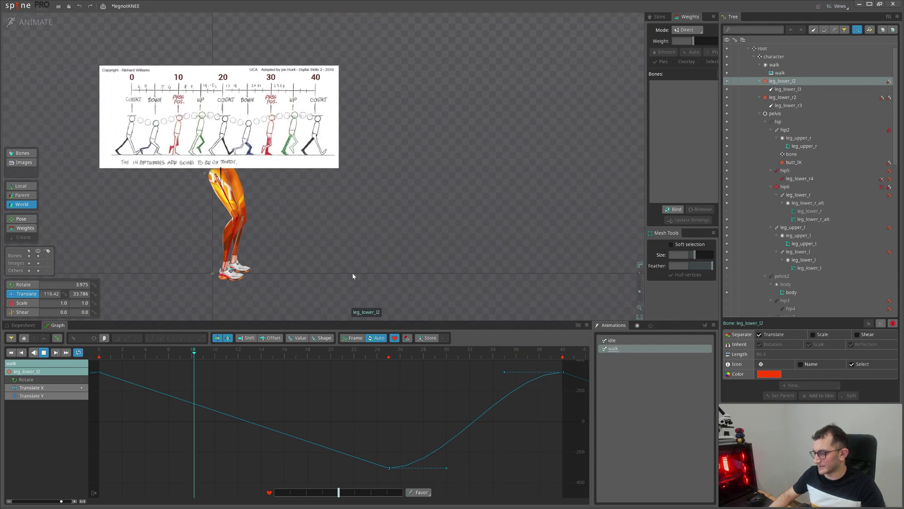
pyautogui.scroll(4, 235, 285)
pyautogui.press('d')
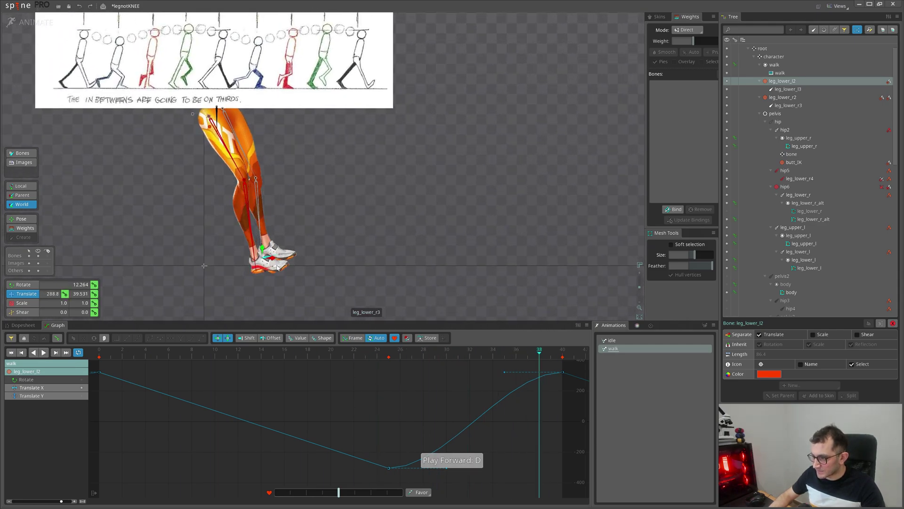
# Step: Copy the leg_lower_r3 rotation keys, paste them onto leg_lower_l3 at frame 0, and play the walk
pyautogui.click(277, 267)
pyautogui.click(23, 325)
pyautogui.hotkey('ctrl', 'c')
pyautogui.click(284, 255)
pyautogui.moveTo(101, 352); pyautogui.dragTo(75, 352)
pyautogui.hotkey('ctrl', 'v')
pyautogui.press('d')
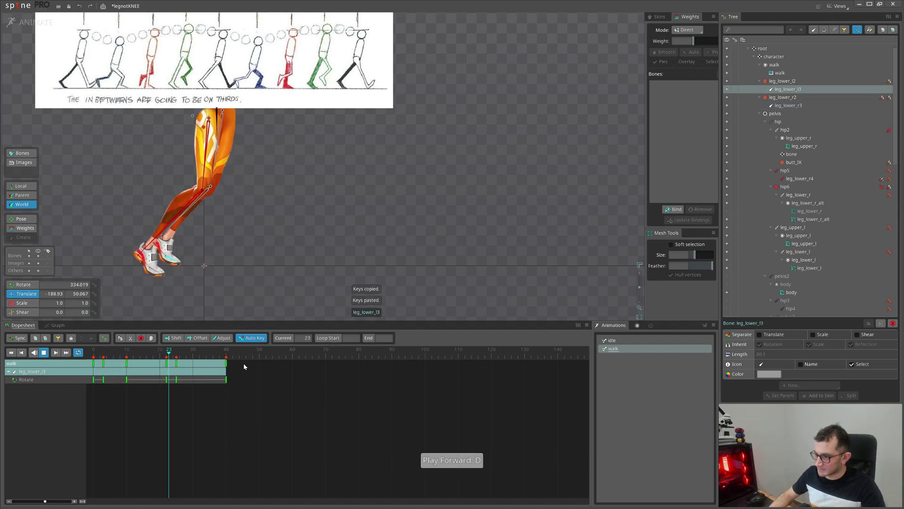
pyautogui.moveTo(346, 246); pyautogui.dragTo(352, 273)
pyautogui.moveTo(309, 296); pyautogui.dragTo(293, 273)
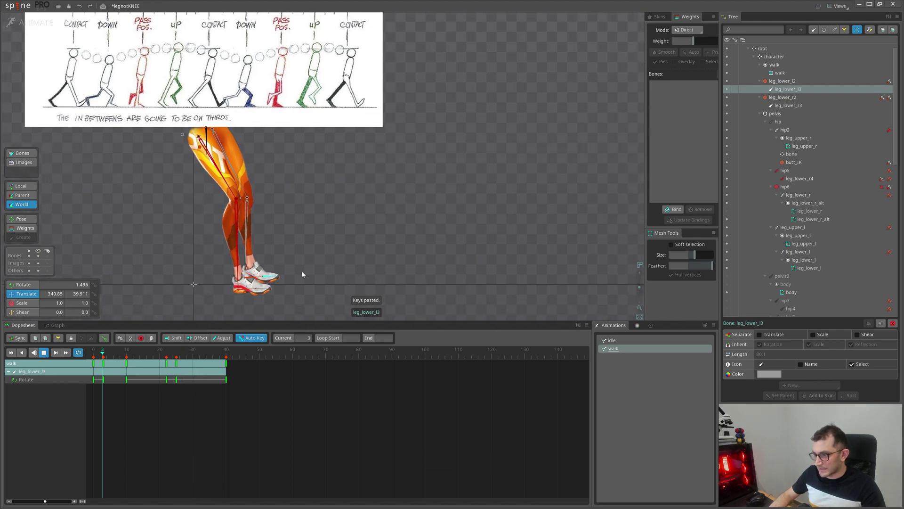
pyautogui.scroll(3, 250, 295)
pyautogui.press('d')
# Step: Select all leg_lower_l2 and leg_lower_l3 keys, offset them by 20 frames with Offset on, and play the walk
pyautogui.keyDown('ctrl'); pyautogui.click(159, 270); pyautogui.keyUp('ctrl')
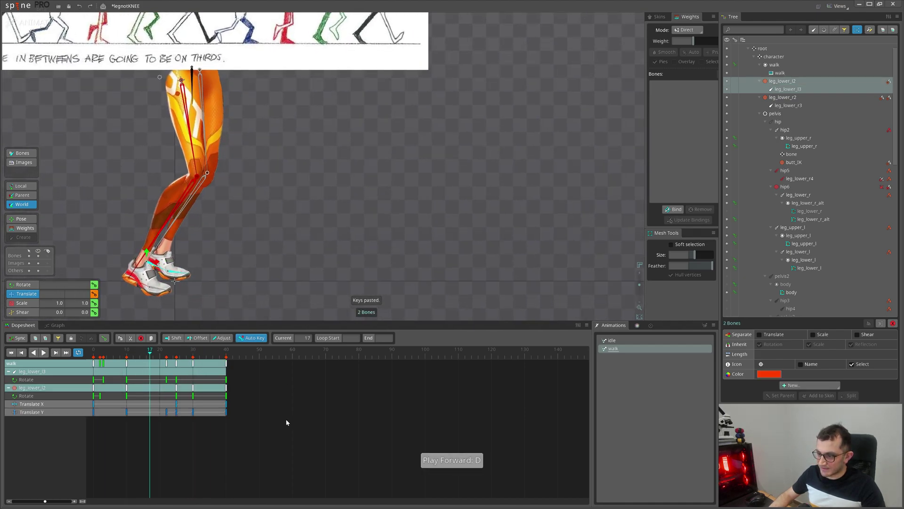
pyautogui.moveTo(259, 451); pyautogui.dragTo(92, 361)
pyautogui.scroll(2, 136, 359)
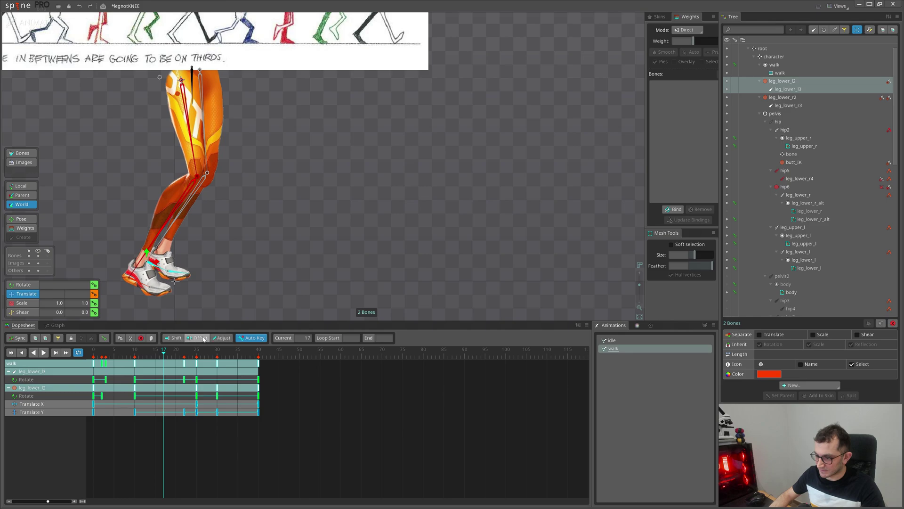
pyautogui.moveTo(135, 364); pyautogui.dragTo(218, 364)
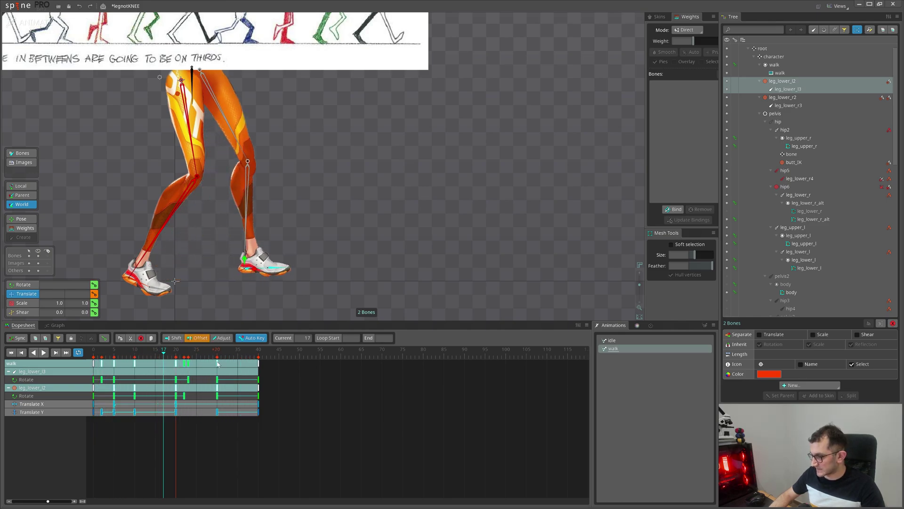
pyautogui.press('d')
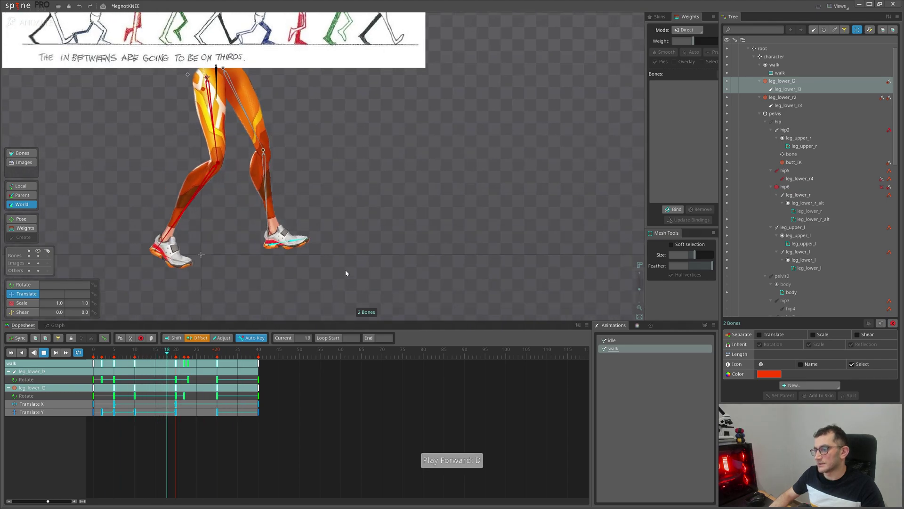
# Step: Hide the bones in the viewport and frame the playing legs beneath the walk reference chart
pyautogui.scroll(-2, 351, 261)
pyautogui.hotkey('ctrl', 'b')
pyautogui.moveTo(372, 233); pyautogui.dragTo(363, 260)
pyautogui.moveTo(359, 217); pyautogui.dragTo(356, 228)
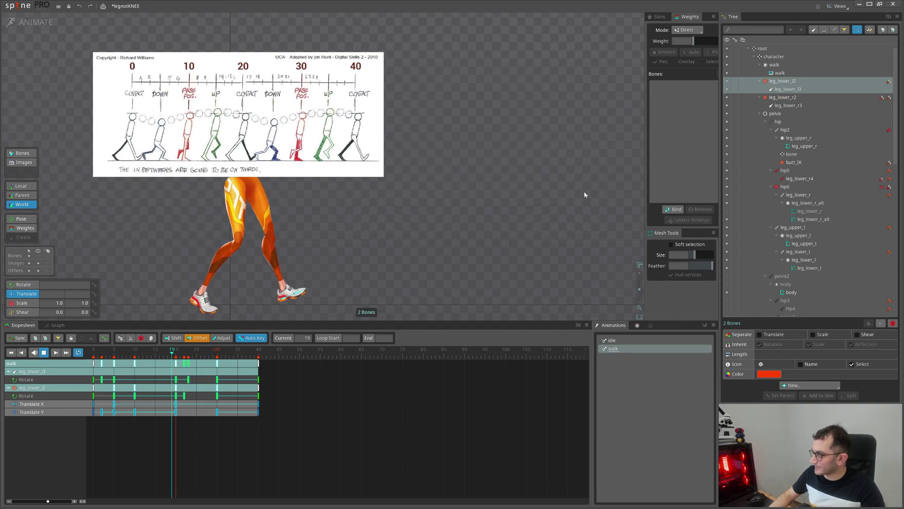
pyautogui.scroll(1, 796, 98)
# Step: Show all bones and slots, hide the walk reference chart, and save the project
pyautogui.click(726, 72)
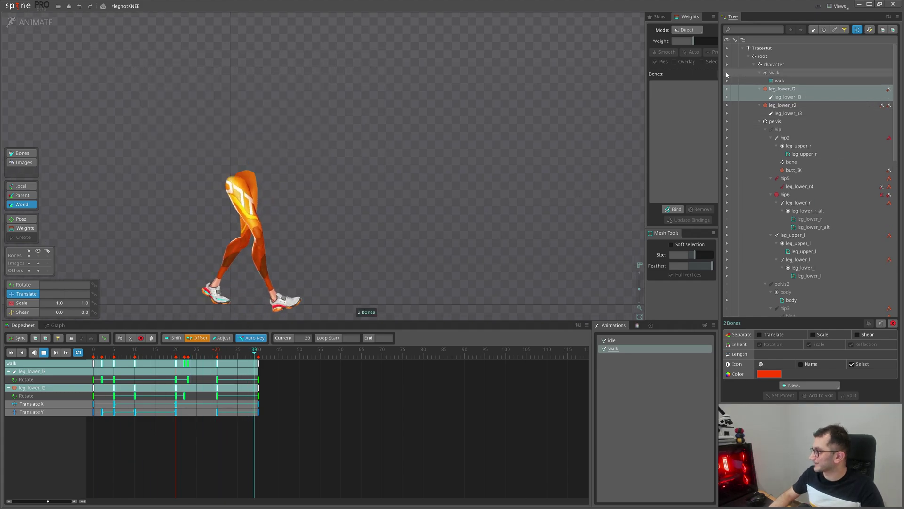
pyautogui.hotkey('ctrl', 'h')
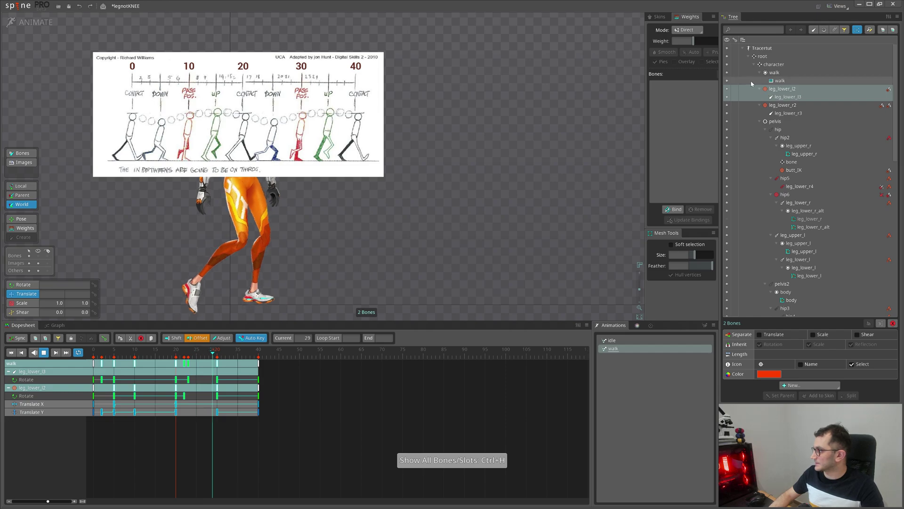
pyautogui.click(729, 72)
pyautogui.scroll(3, 226, 162)
pyautogui.hotkey('ctrl', 's')
# Step: Examine the looping walk on the full character, checking how the alternating legs move together
pyautogui.scroll(-1, 358, 190)
pyautogui.moveTo(358, 189); pyautogui.dragTo(297, 158)
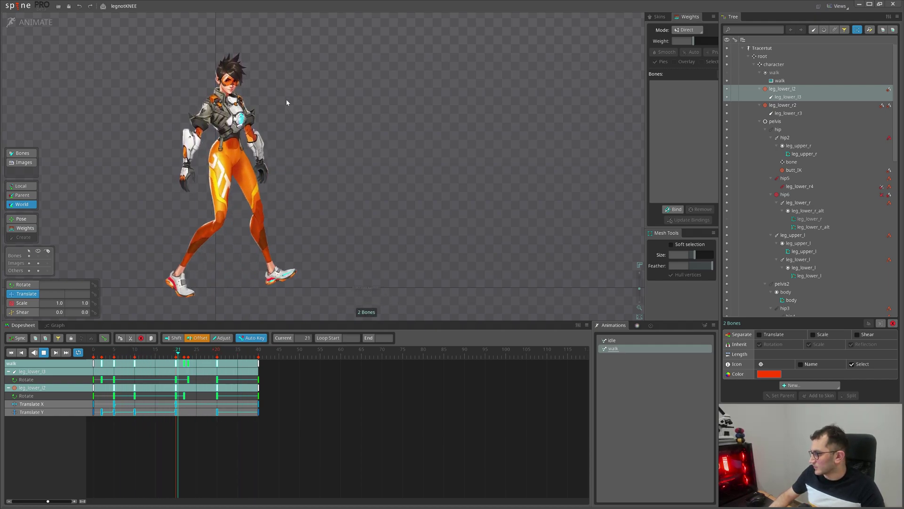
pyautogui.scroll(-1, 304, 255)
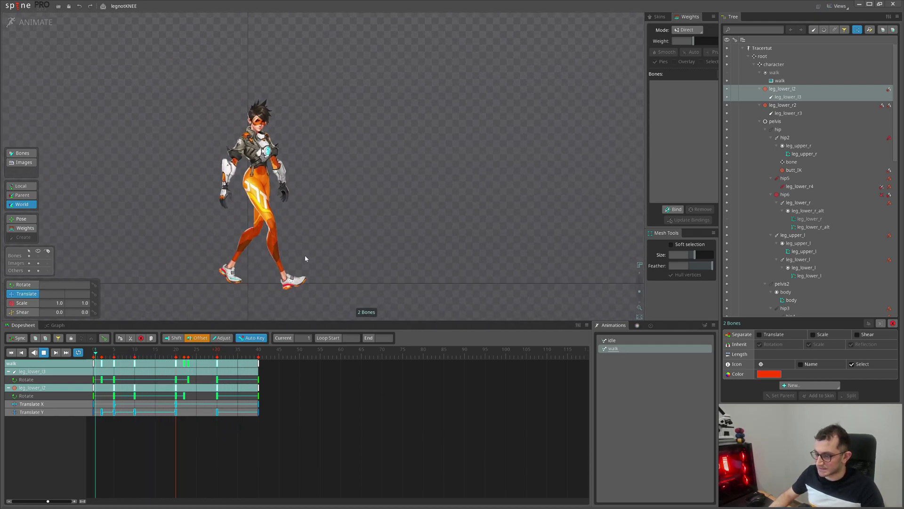
pyautogui.scroll(1, 332, 283)
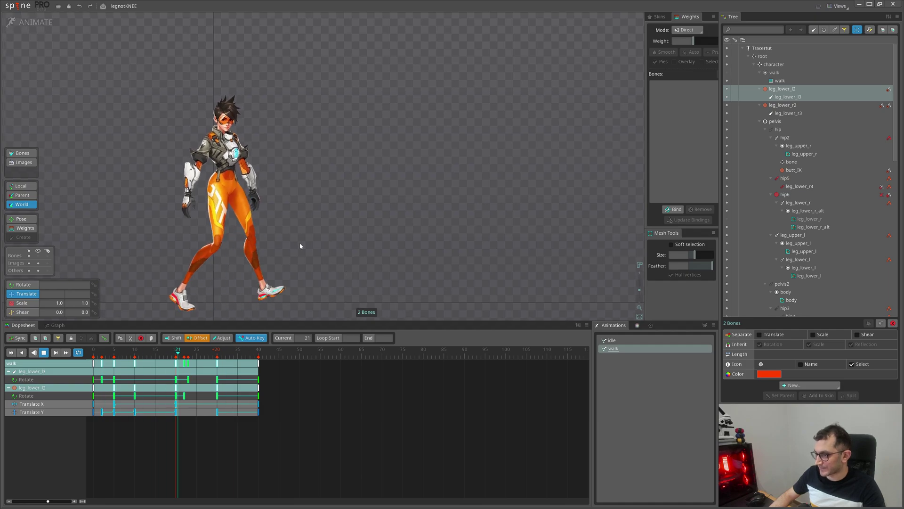
pyautogui.scroll(1, 264, 198)
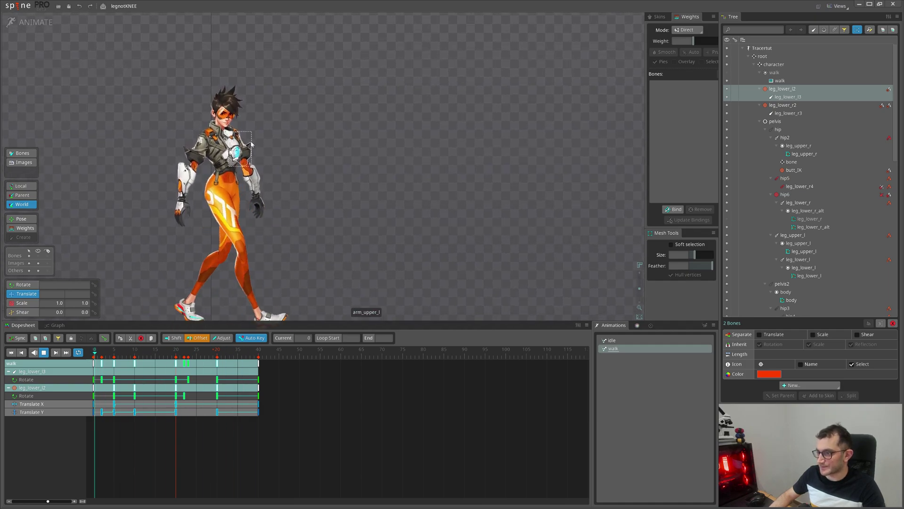
pyautogui.moveTo(353, 226); pyautogui.dragTo(345, 191)
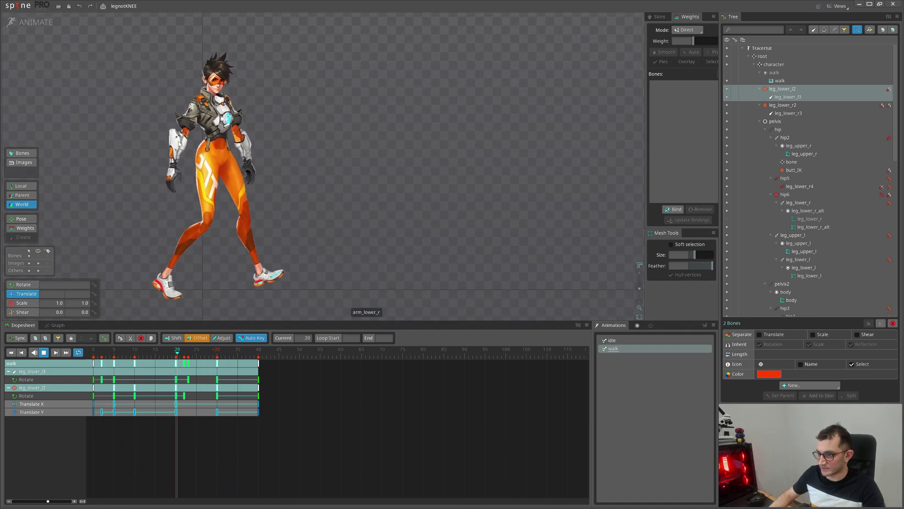
pyautogui.scroll(1, 170, 165)
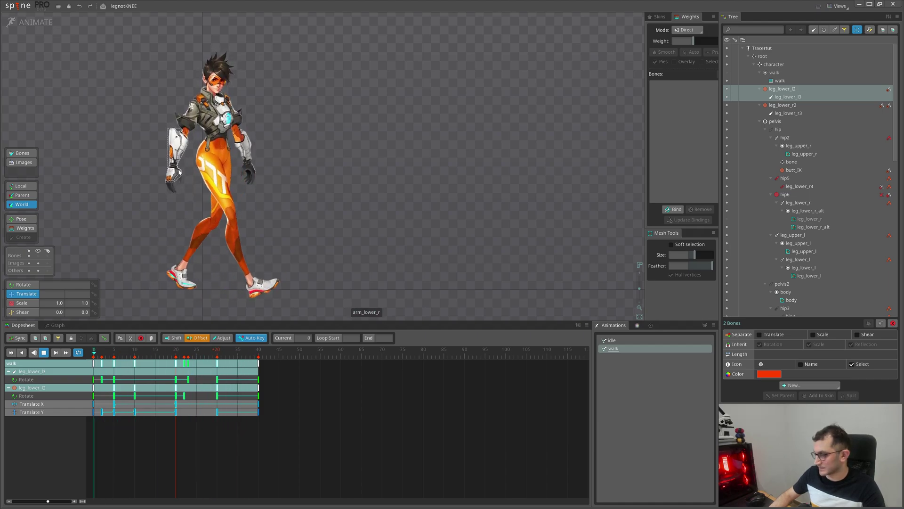
pyautogui.scroll(-1, 236, 161)
pyautogui.scroll(1, 281, 187)
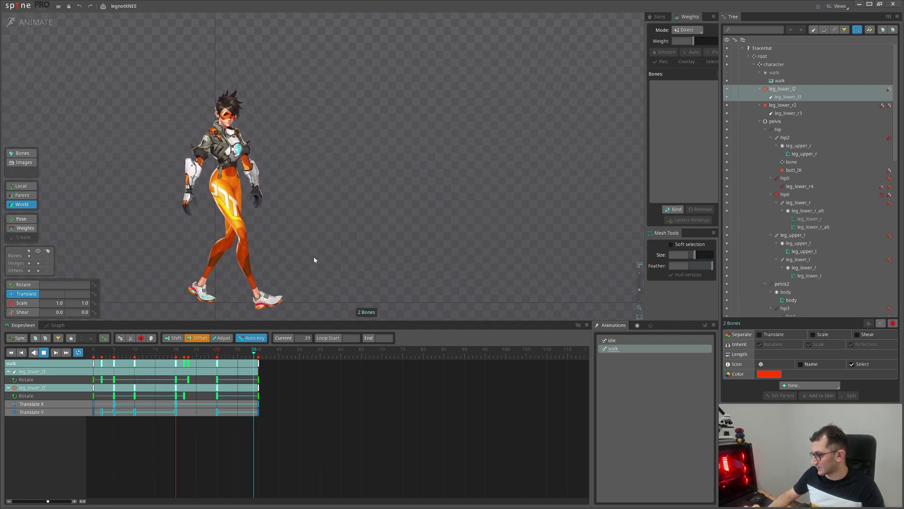
pyautogui.moveTo(359, 265); pyautogui.dragTo(349, 246)
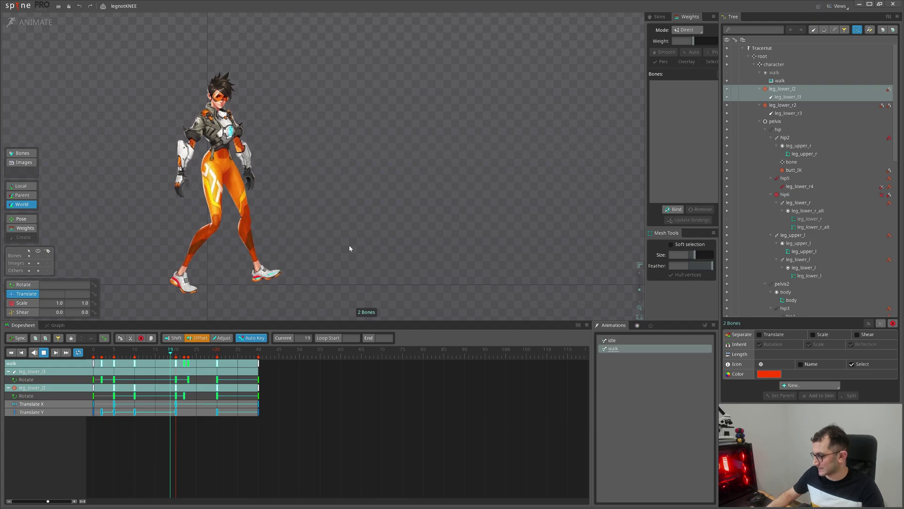
pyautogui.moveTo(335, 239); pyautogui.dragTo(347, 252)
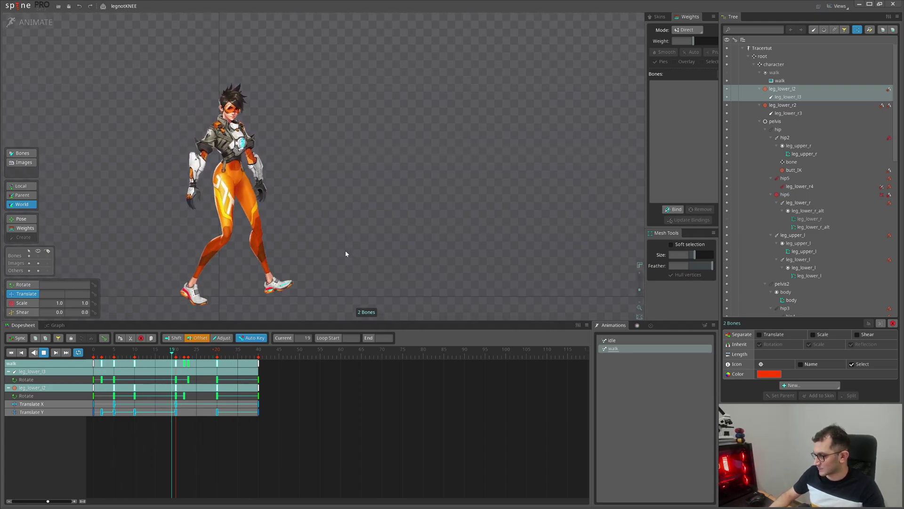
pyautogui.moveTo(346, 251); pyautogui.dragTo(349, 261)
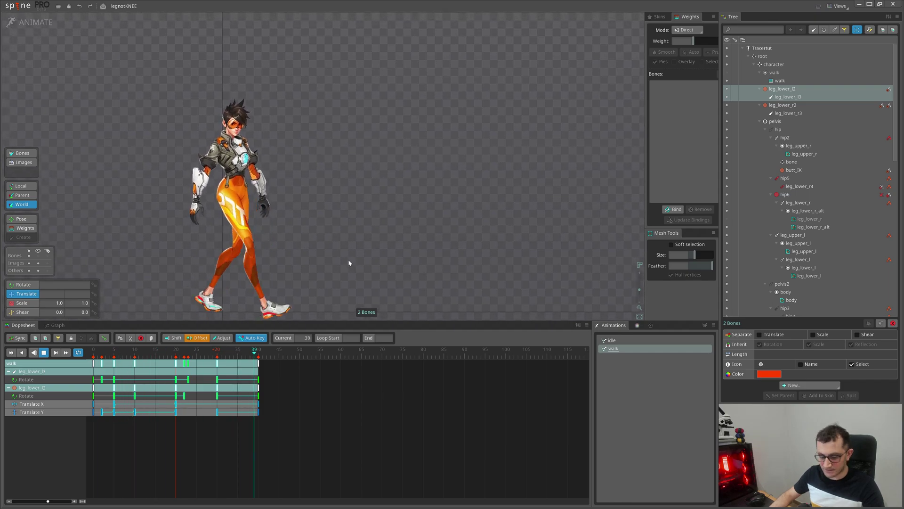